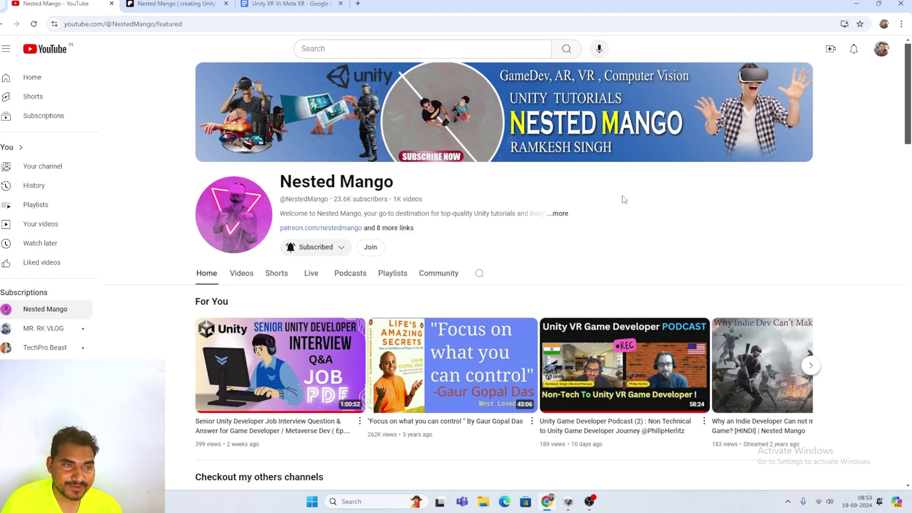
# - After a brief look at the Google Doc, show the Nested Mango channel's Playlists tab on YouTube
pyautogui.click(314, 4)
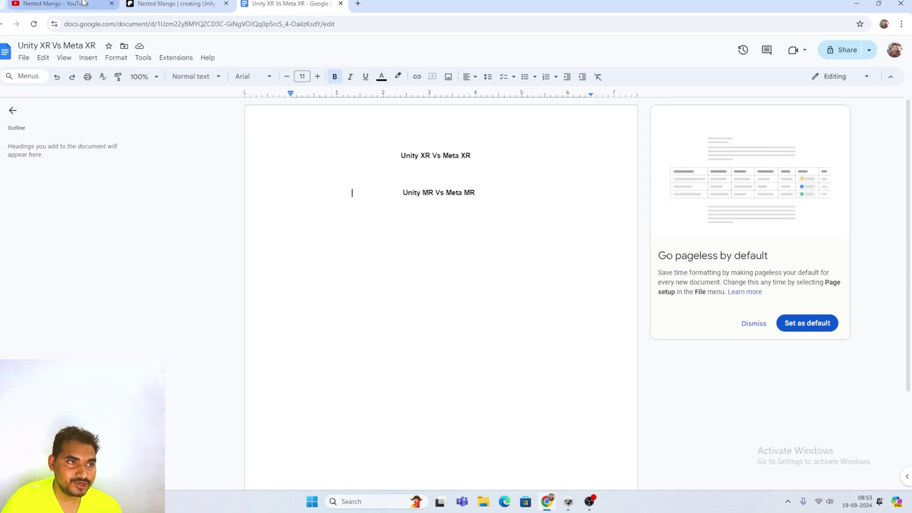
pyautogui.click(56, 3)
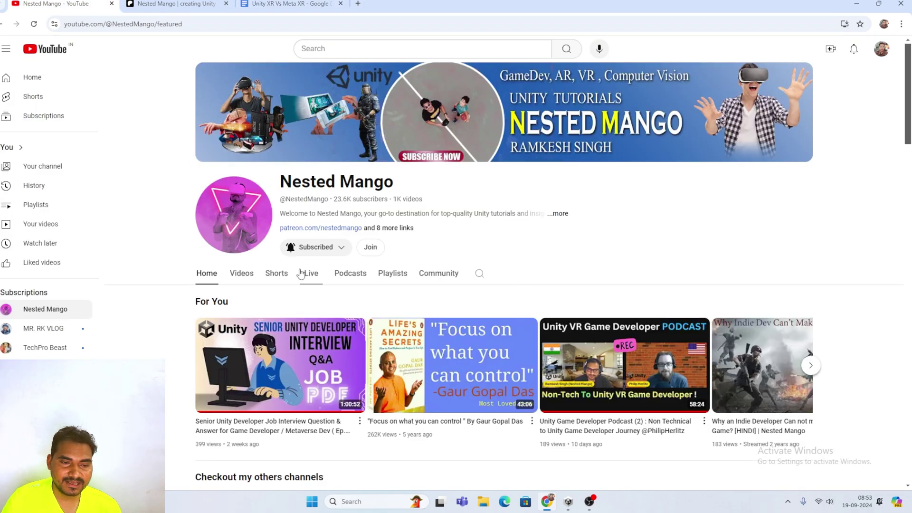
pyautogui.click(386, 276)
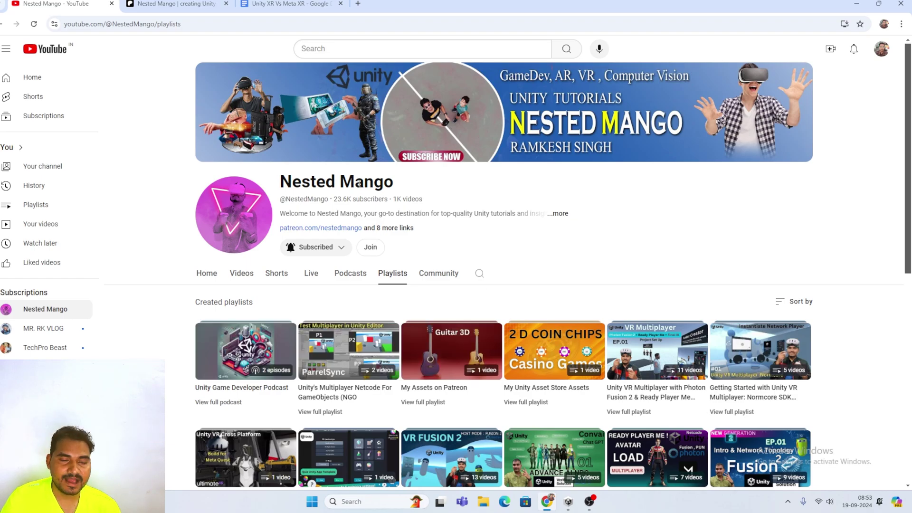
# - Show the Nested Mango Patreon shop and scroll through its 13 products and back up
pyautogui.click(182, 6)
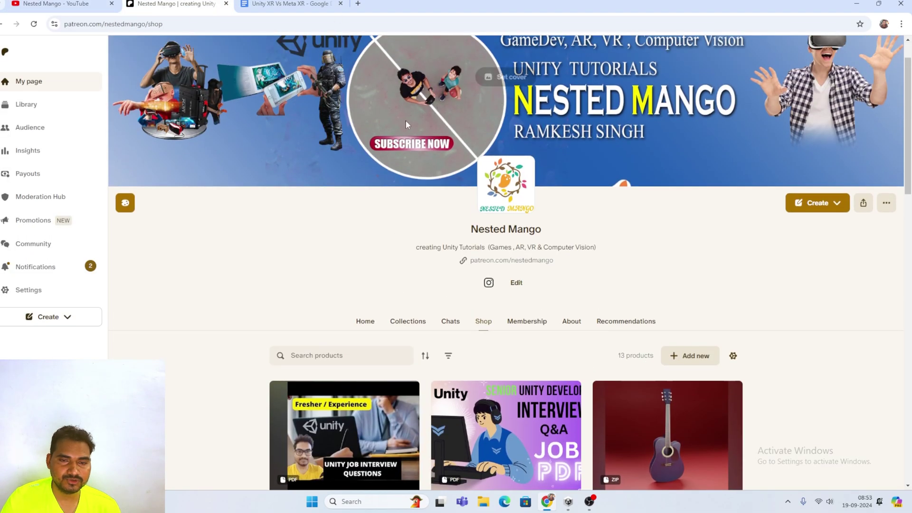
pyautogui.scroll(-3, 564, 218)
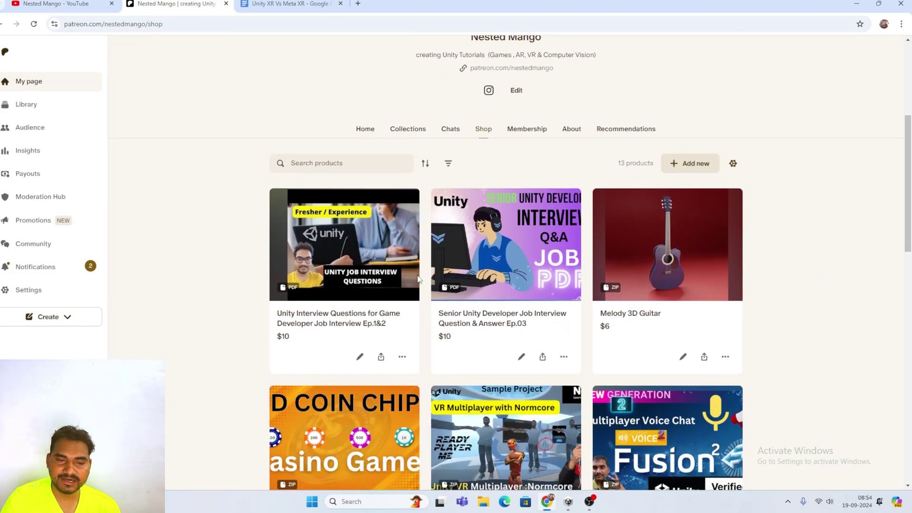
pyautogui.scroll(-7, 539, 238)
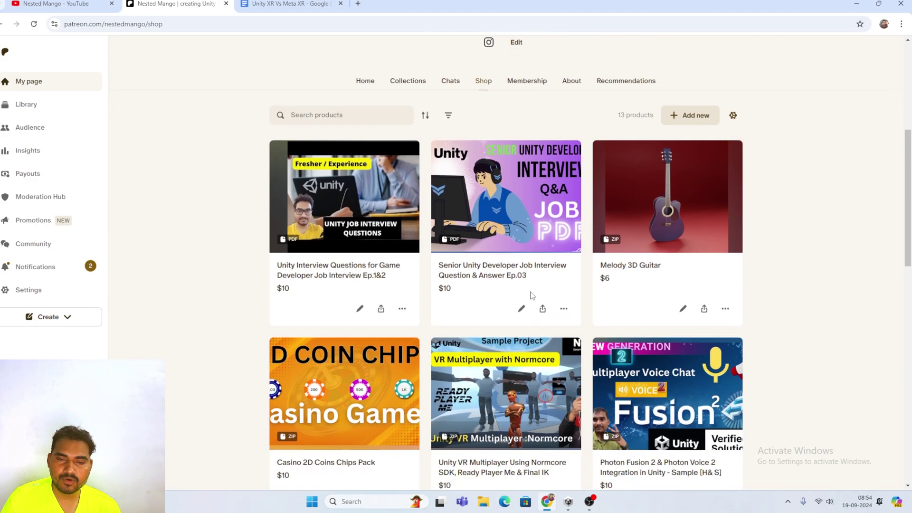
pyautogui.scroll(-5, 499, 346)
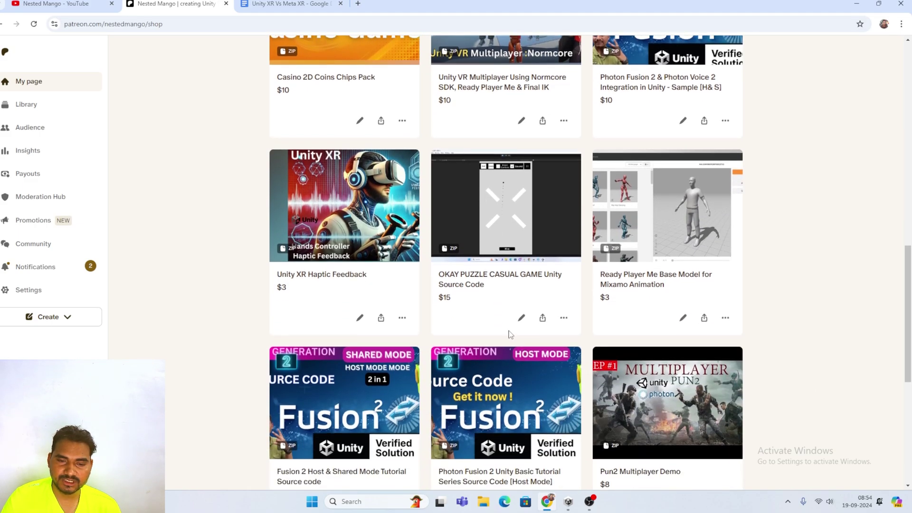
pyautogui.scroll(10, 521, 264)
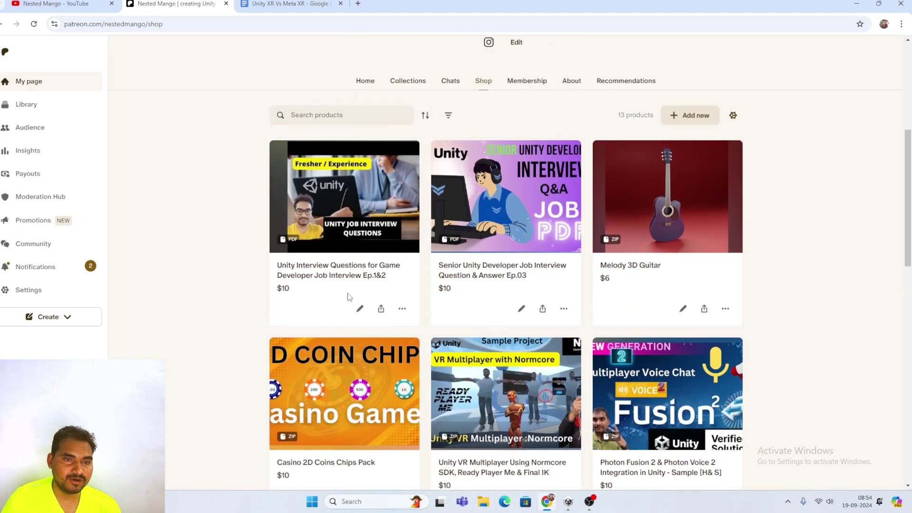
pyautogui.scroll(6, 494, 223)
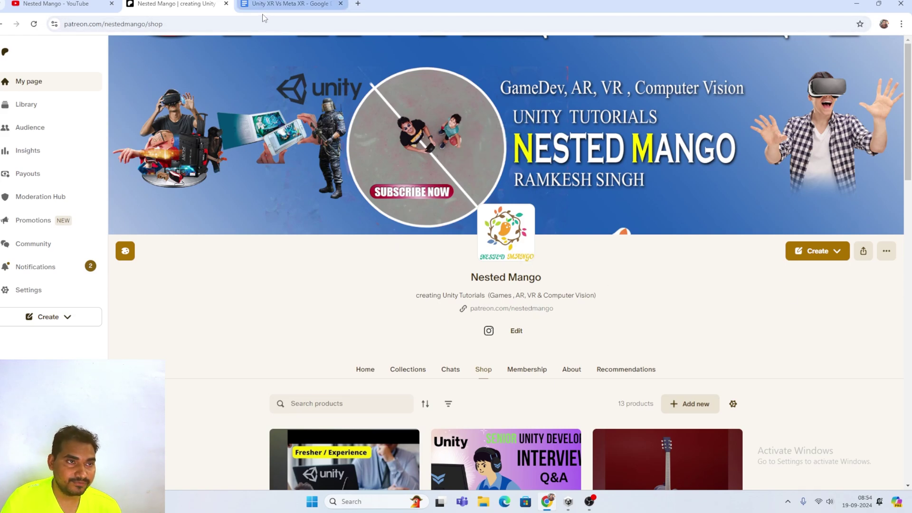
# - Highlight parts of the 'Unity XR Vs Meta XR' heading, such as 'Meta XR' and the whole heading
pyautogui.click(289, 4)
pyautogui.hotkey('ctrl', 'a')
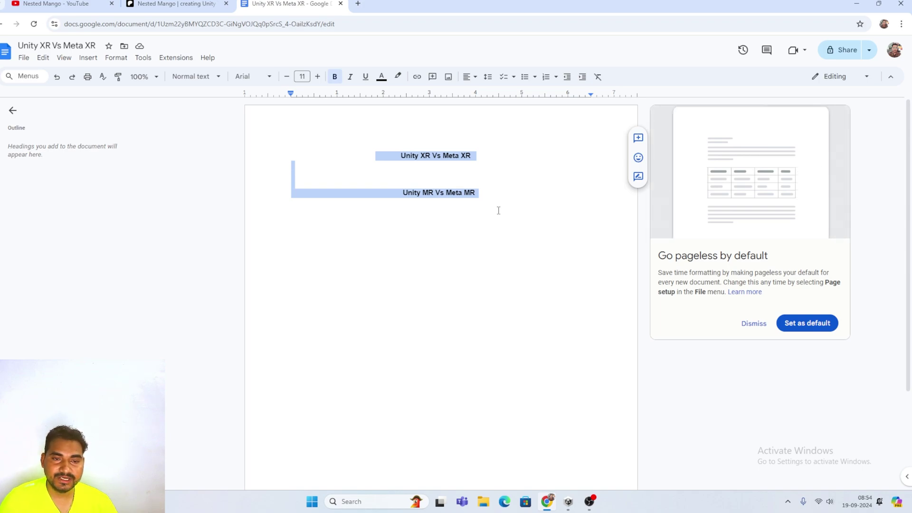
pyautogui.click(384, 151)
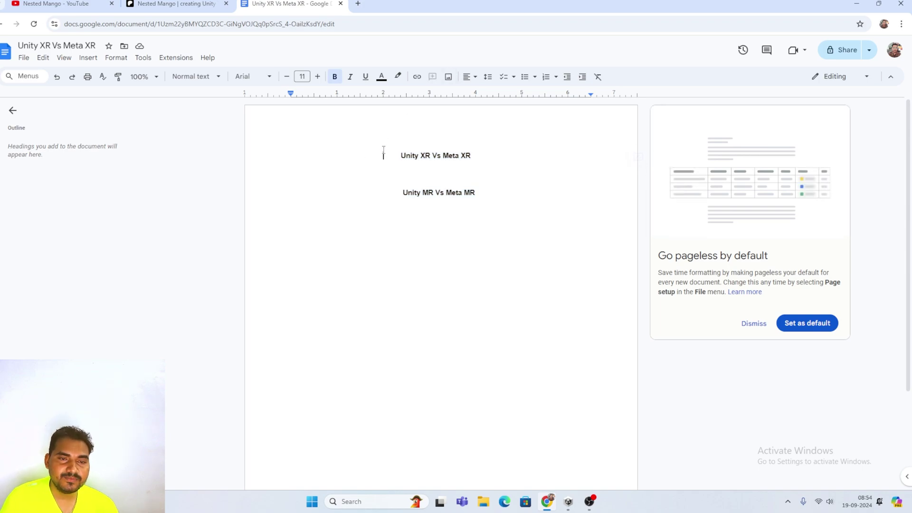
pyautogui.moveTo(383, 152); pyautogui.dragTo(485, 146)
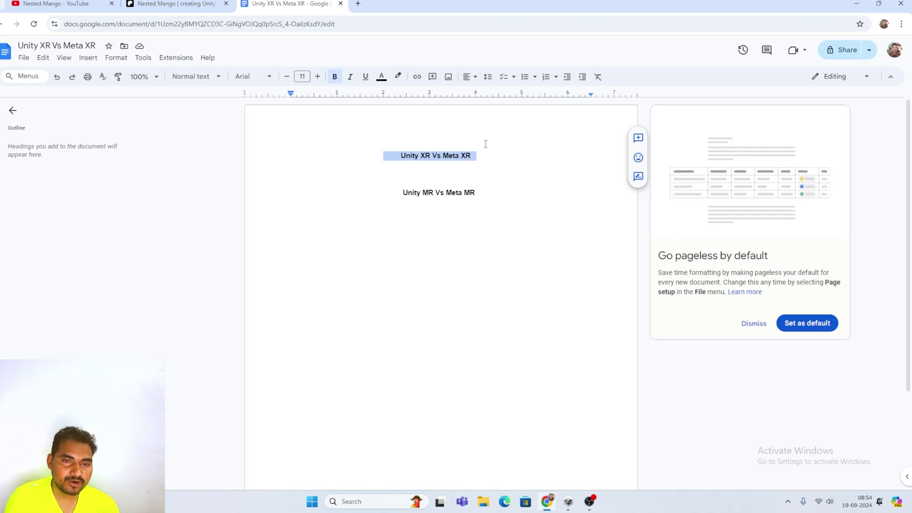
pyautogui.click(396, 156)
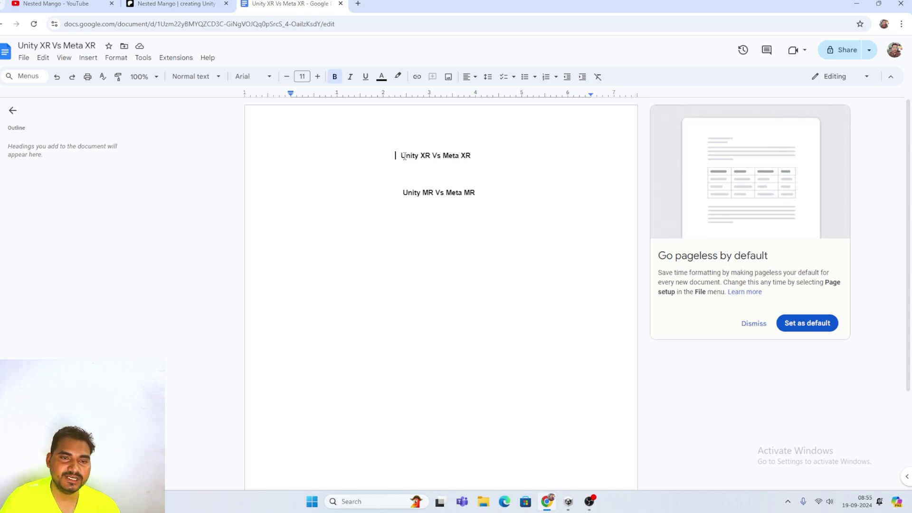
pyautogui.moveTo(443, 155); pyautogui.dragTo(477, 156)
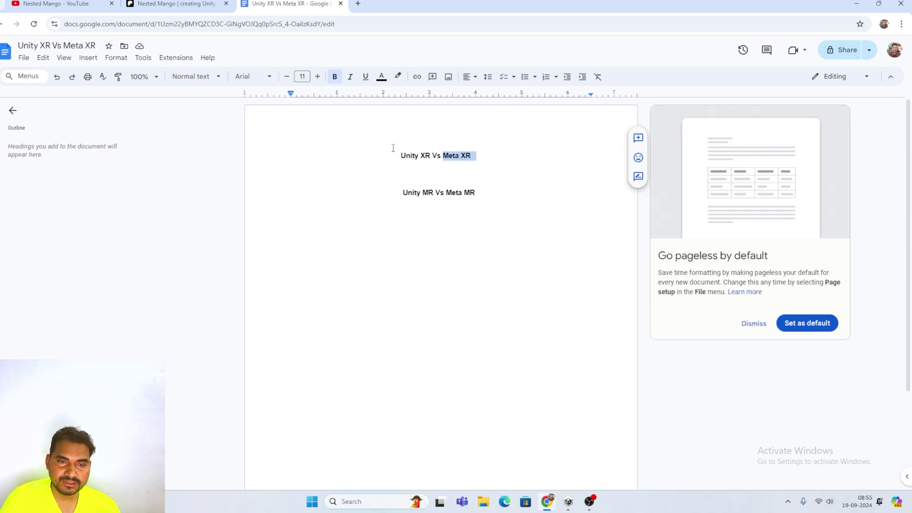
pyautogui.moveTo(393, 155); pyautogui.dragTo(472, 158)
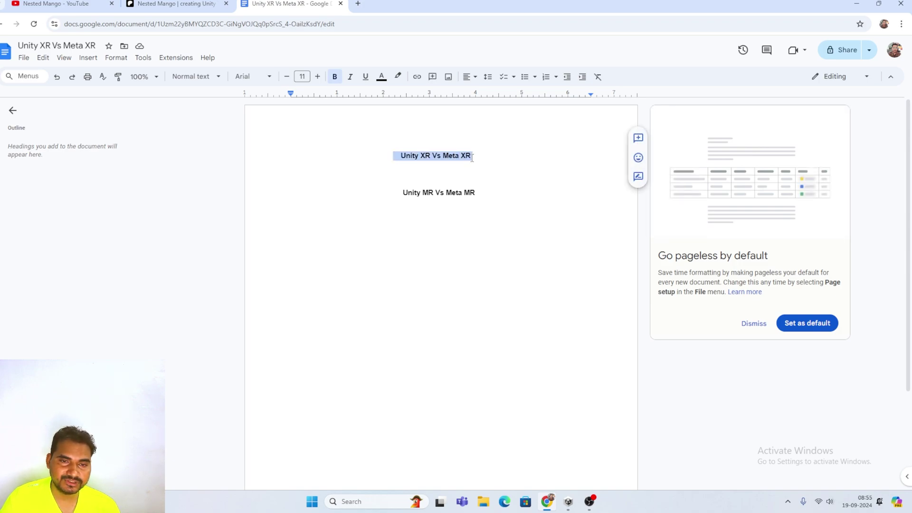
pyautogui.click(403, 163)
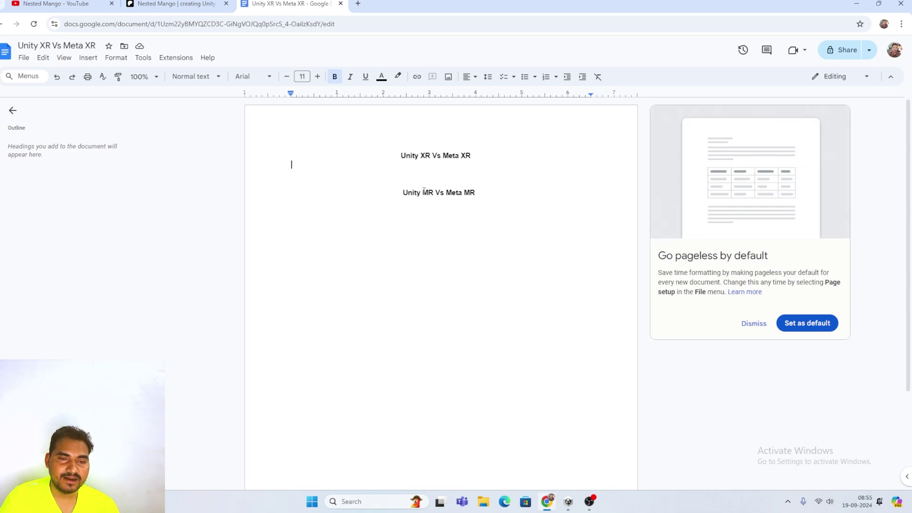
pyautogui.moveTo(399, 194); pyautogui.dragTo(486, 195)
pyautogui.click(450, 208)
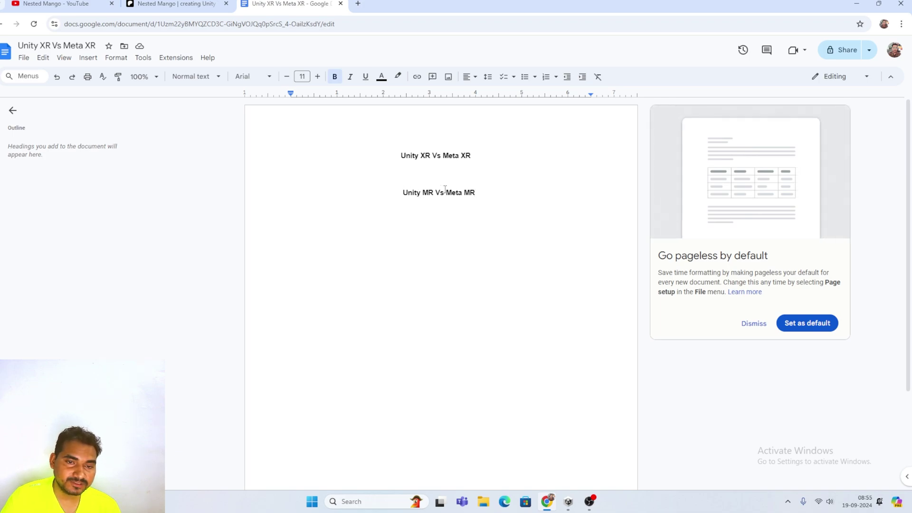
pyautogui.moveTo(446, 190); pyautogui.dragTo(489, 196)
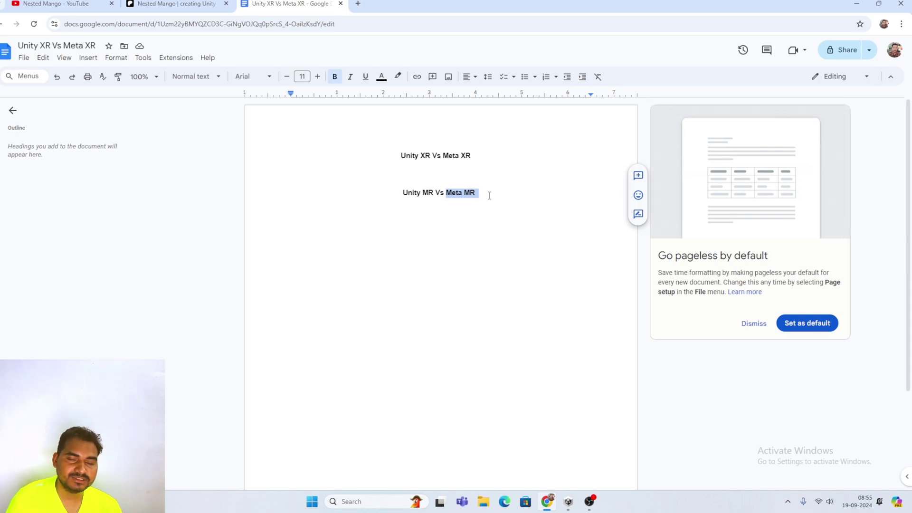
pyautogui.moveTo(444, 149); pyautogui.dragTo(481, 150)
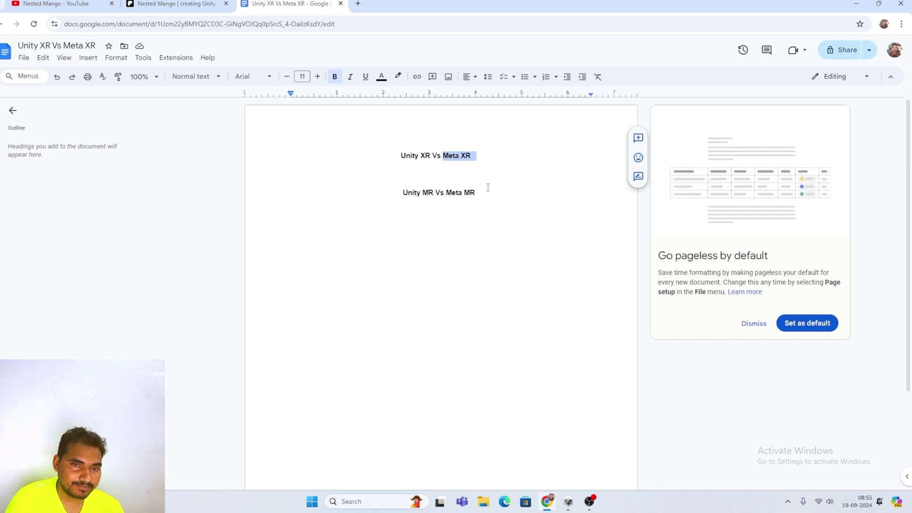
pyautogui.click(452, 193)
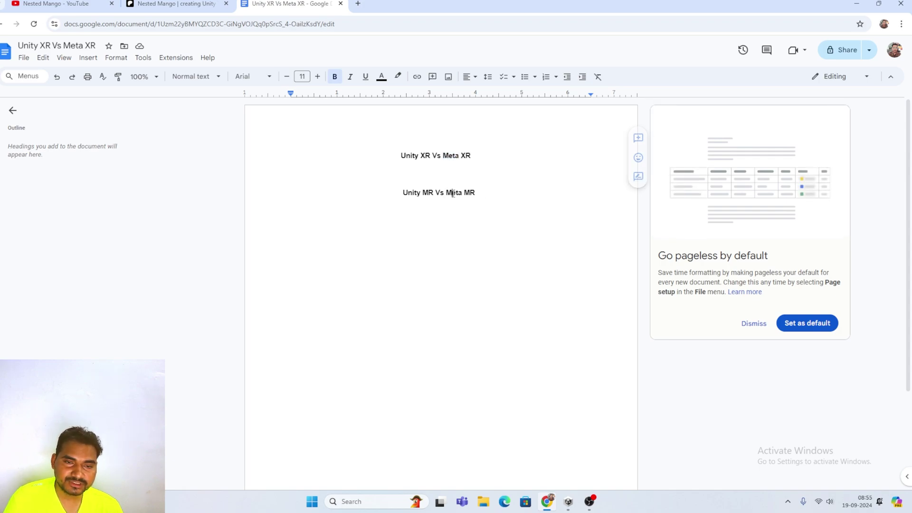
pyautogui.moveTo(447, 193); pyautogui.dragTo(477, 195)
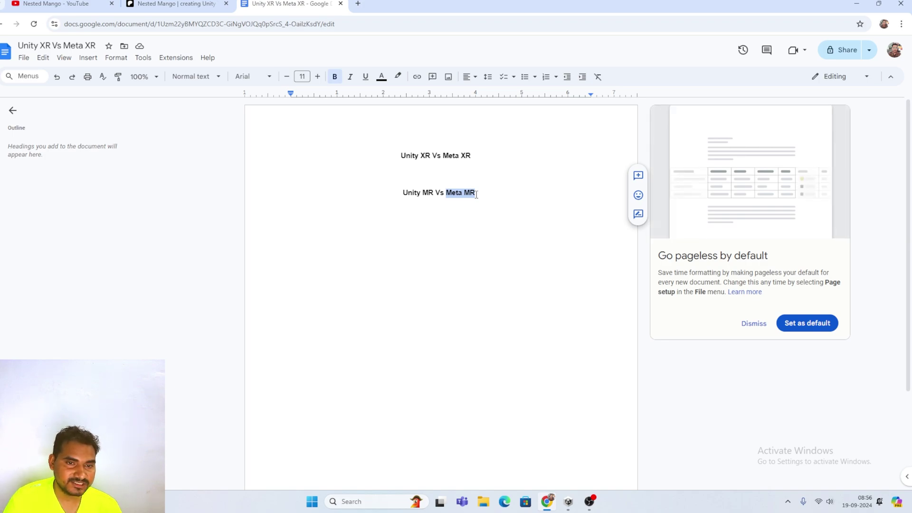
pyautogui.click(403, 192)
pyautogui.moveTo(403, 193); pyautogui.dragTo(434, 191)
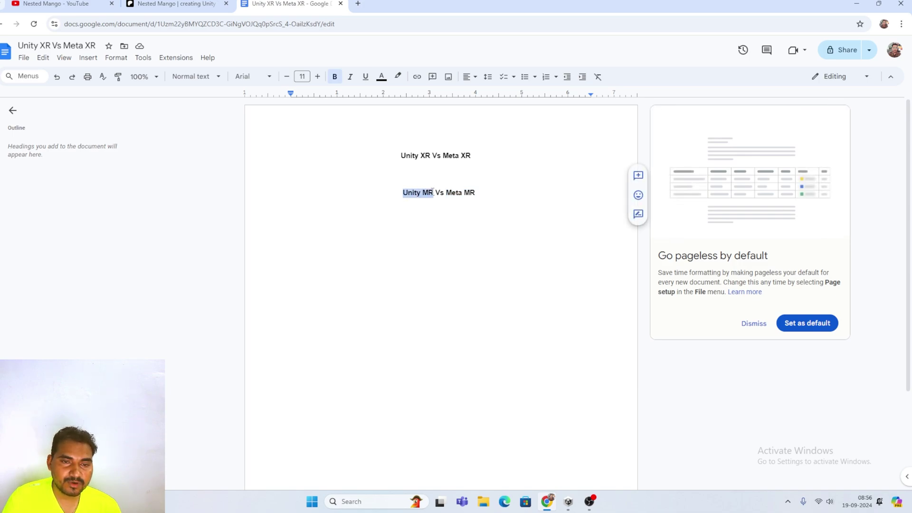
pyautogui.click(452, 192)
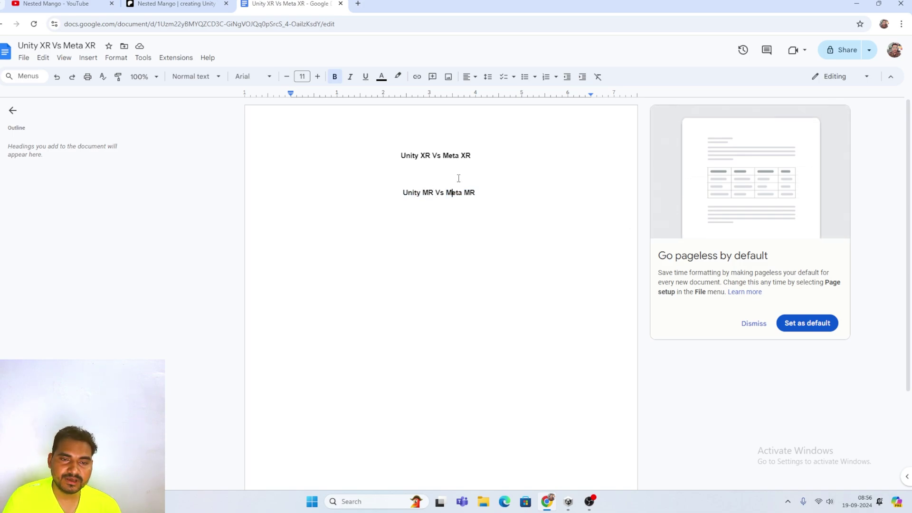
pyautogui.tripleClick(445, 190)
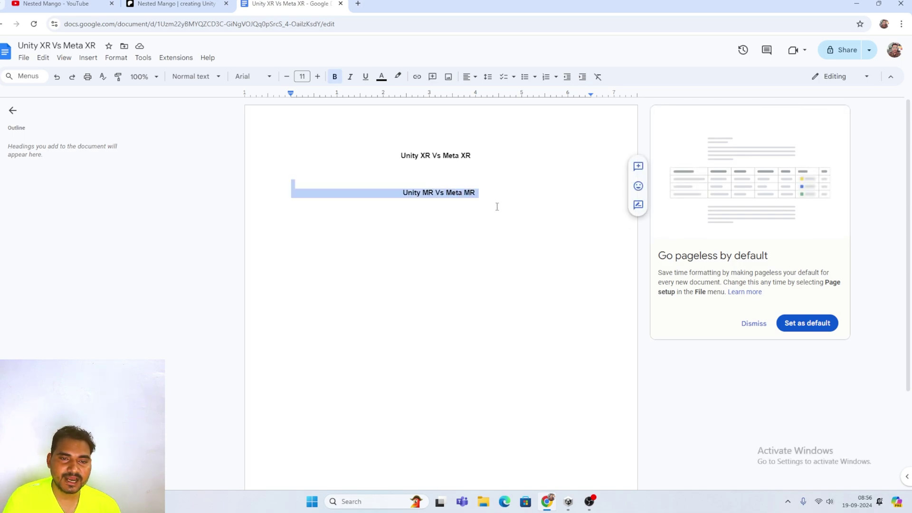
pyautogui.press('Left')
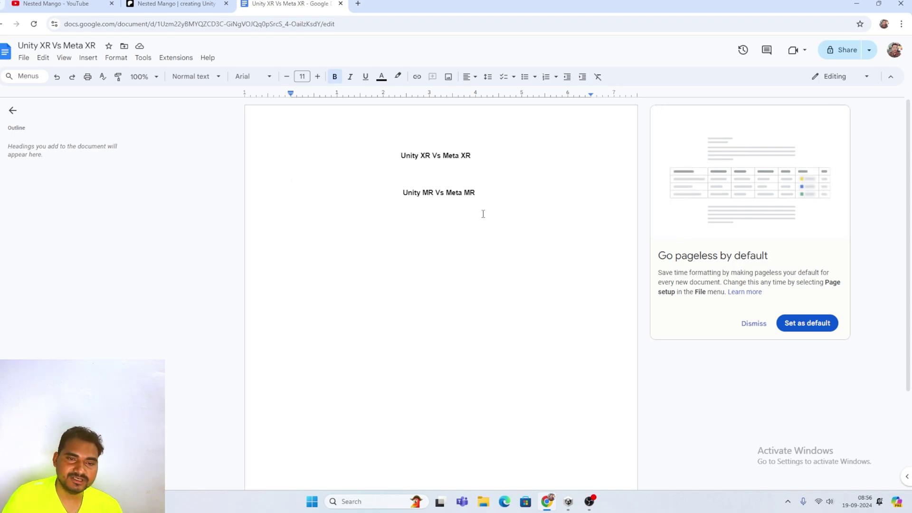
pyautogui.hotkey('shift', 'Home')
pyautogui.click(447, 194)
pyautogui.moveTo(447, 197); pyautogui.dragTo(404, 190)
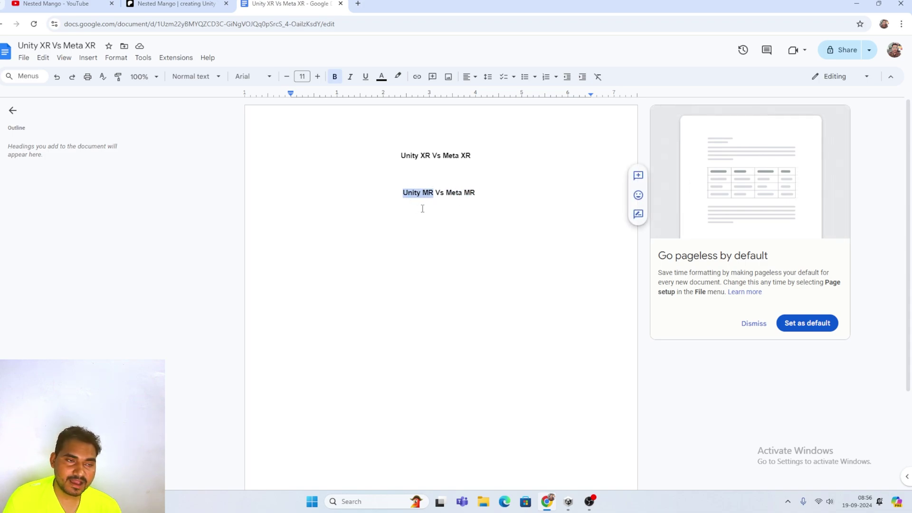
# - Browse the Nested Mango channel's Shorts on YouTube, then return to the comparison document
pyautogui.hotkey('ctrl', '1')
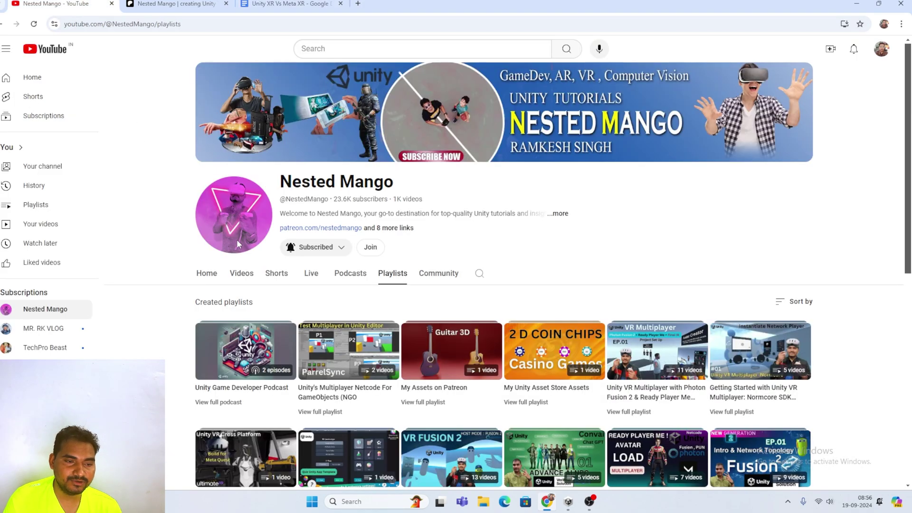
pyautogui.click(271, 274)
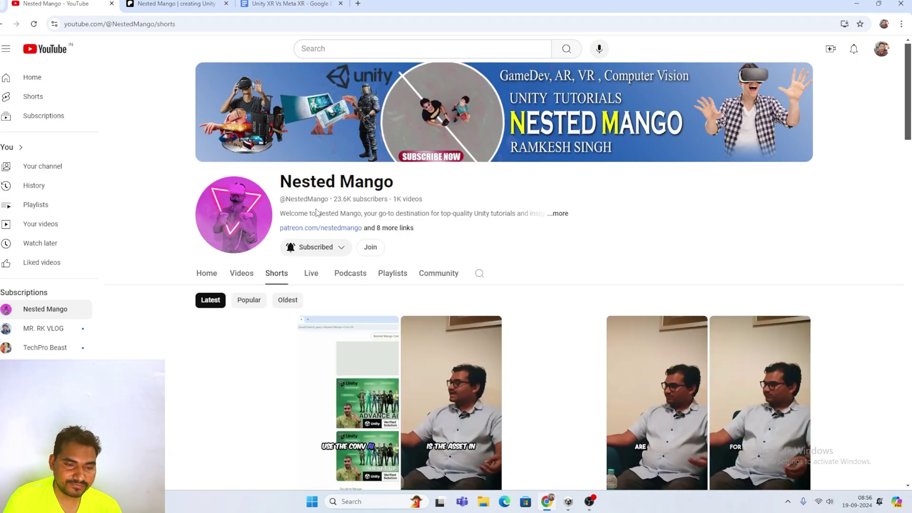
pyautogui.scroll(-2, 510, 306)
pyautogui.scroll(-5, 510, 307)
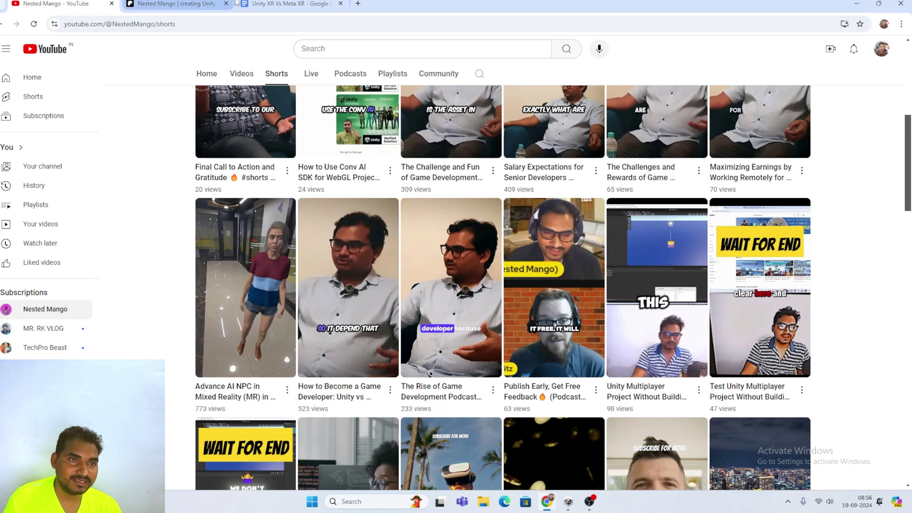
pyautogui.click(276, 3)
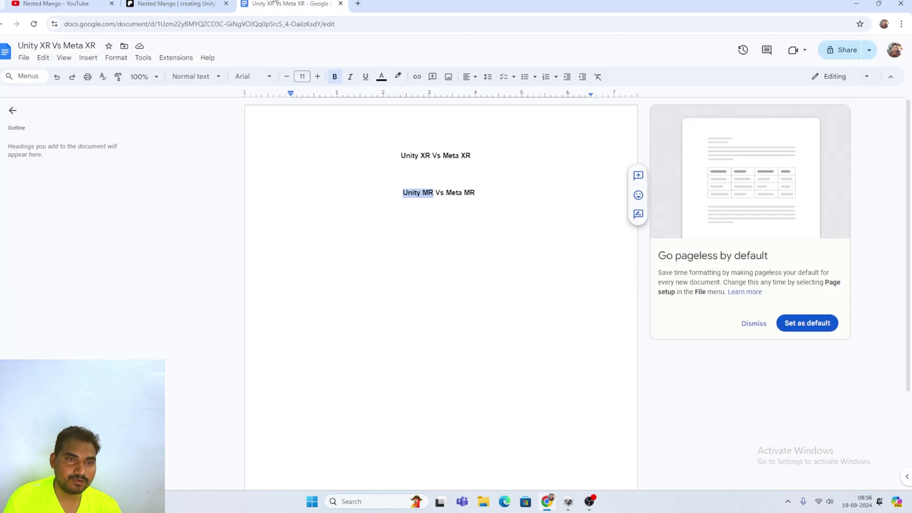
# - Highlight 'Unity MR' and then 'Meta MR' in the second comparison heading
pyautogui.click(432, 197)
pyautogui.moveTo(431, 196); pyautogui.dragTo(402, 193)
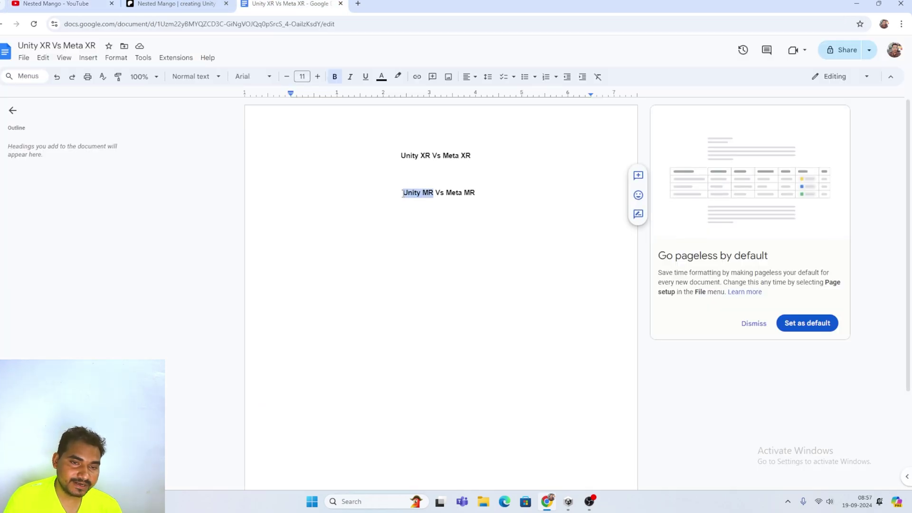
pyautogui.click(434, 192)
pyautogui.moveTo(431, 193); pyautogui.dragTo(402, 191)
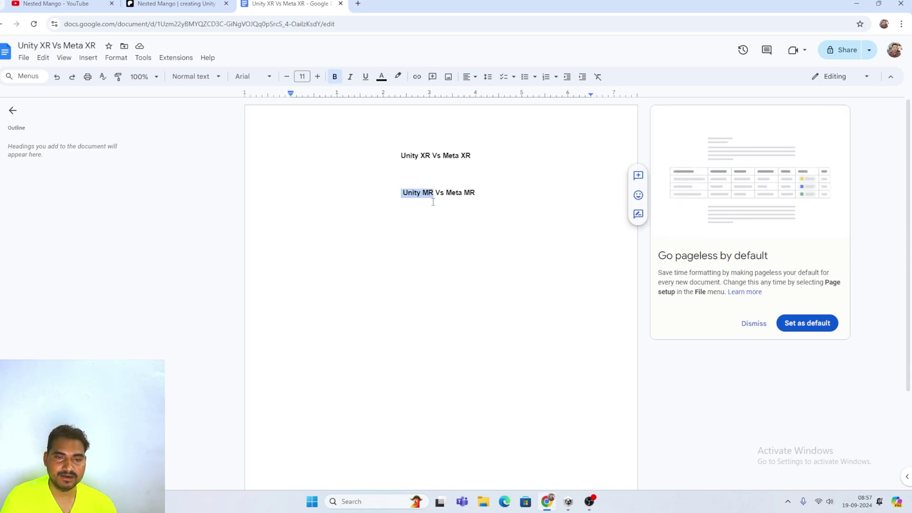
pyautogui.moveTo(447, 192); pyautogui.dragTo(490, 208)
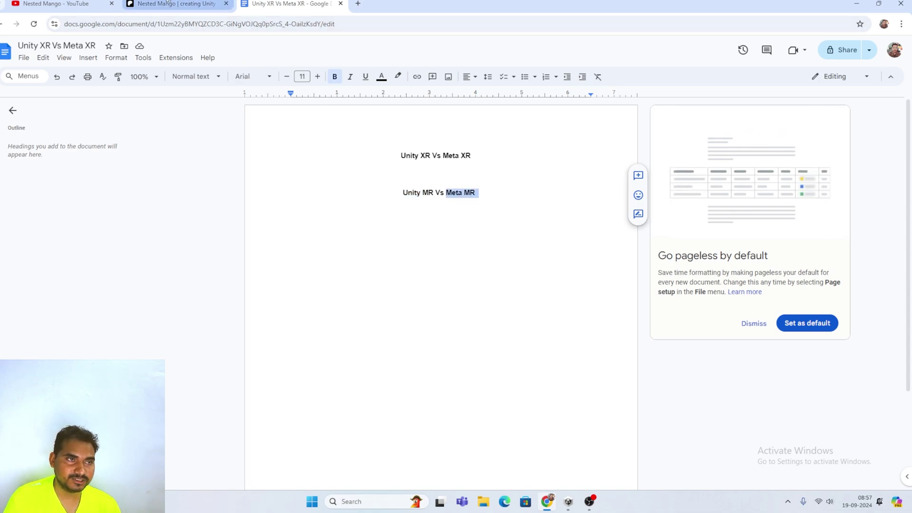
# - Flip through Patreon and YouTube's long-form videos, then bring Unity Hub's new-project dialog forward
pyautogui.click(171, 4)
pyautogui.click(57, 4)
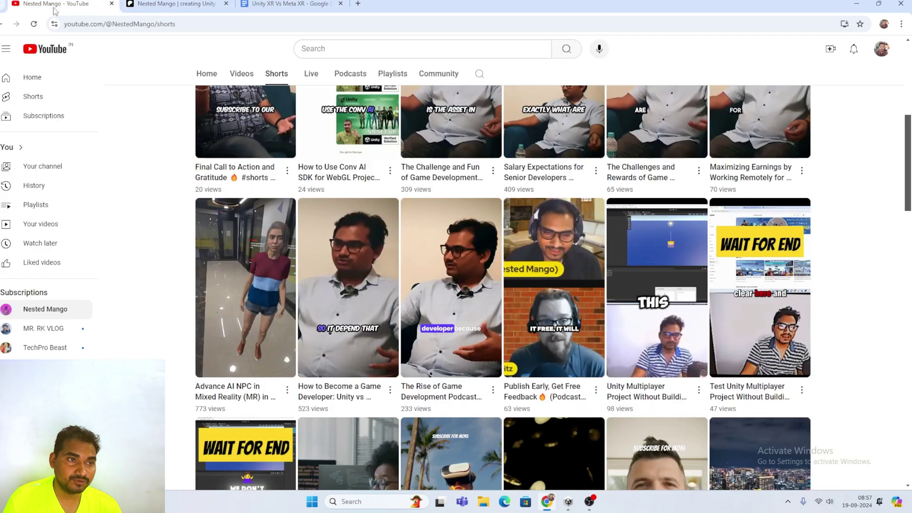
pyautogui.scroll(7, 402, 179)
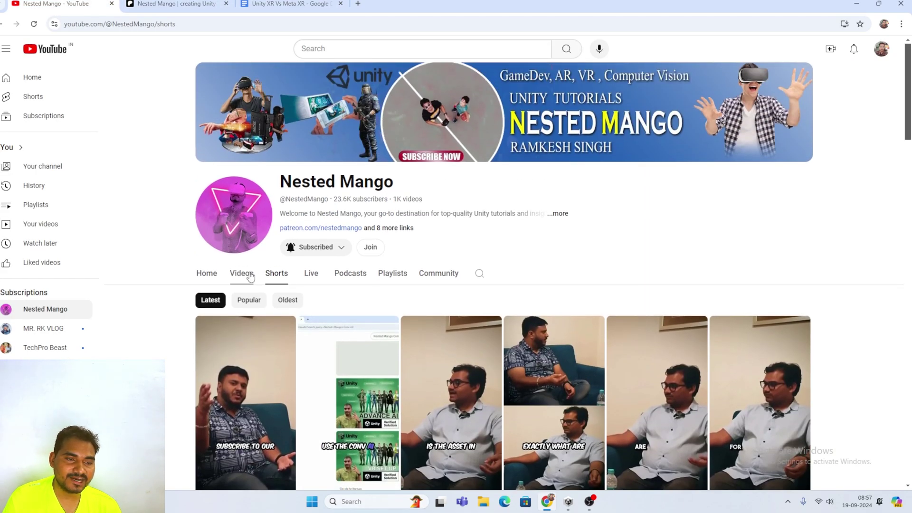
pyautogui.click(248, 277)
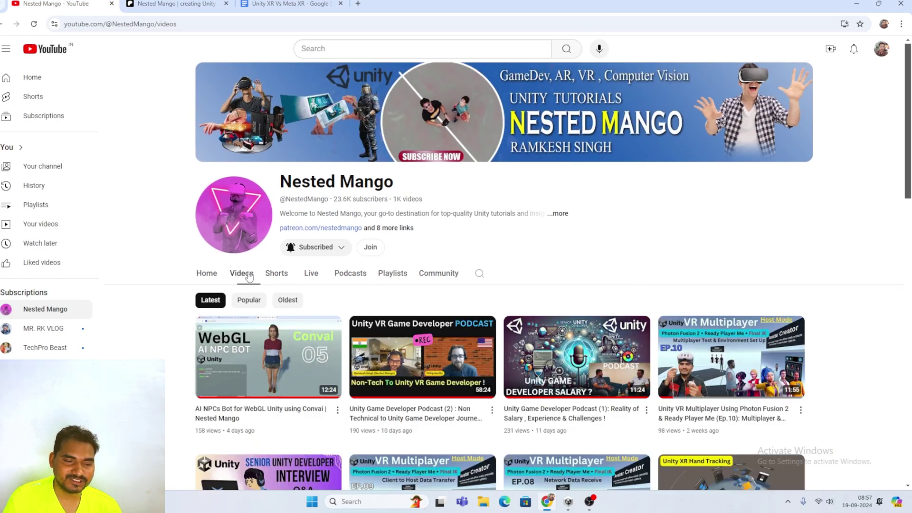
pyautogui.click(169, 10)
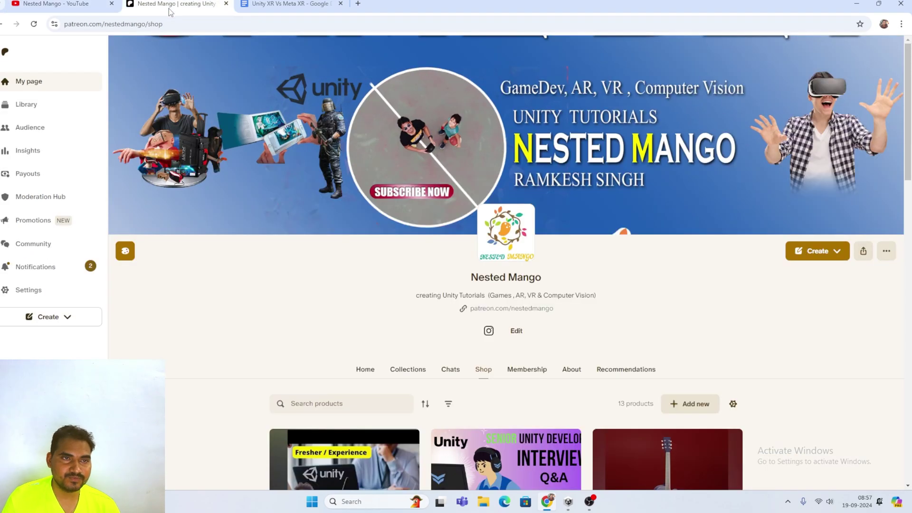
pyautogui.click(286, 5)
pyautogui.click(176, 5)
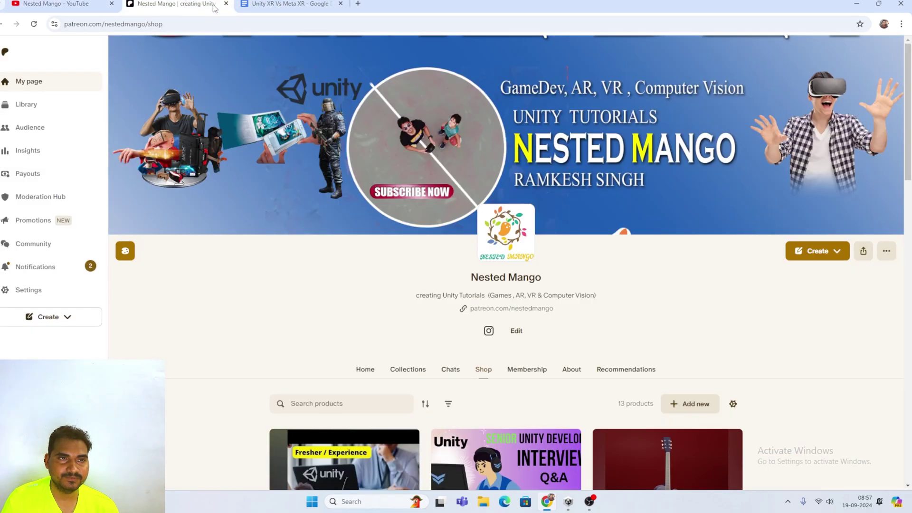
pyautogui.click(569, 502)
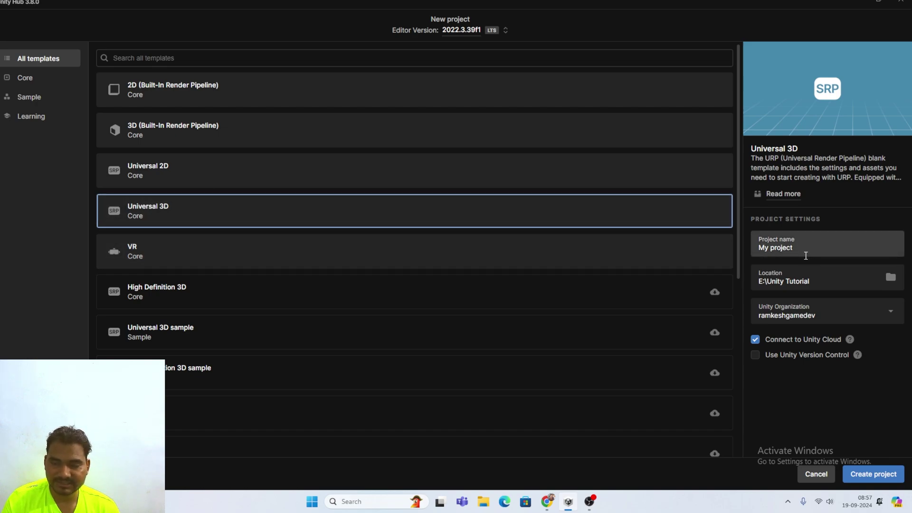
# - Replace the default project name 'My project' with MetaMR
pyautogui.moveTo(806, 252); pyautogui.dragTo(748, 246)
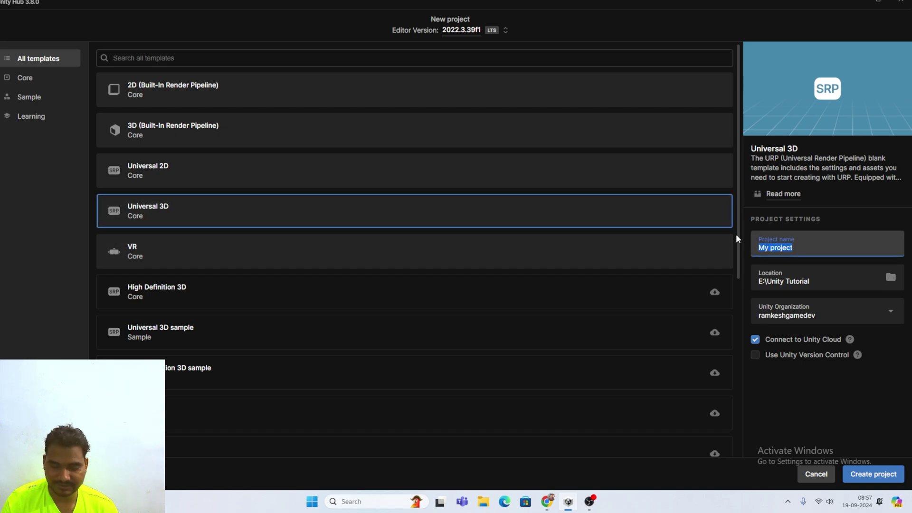
pyautogui.write('Meta')
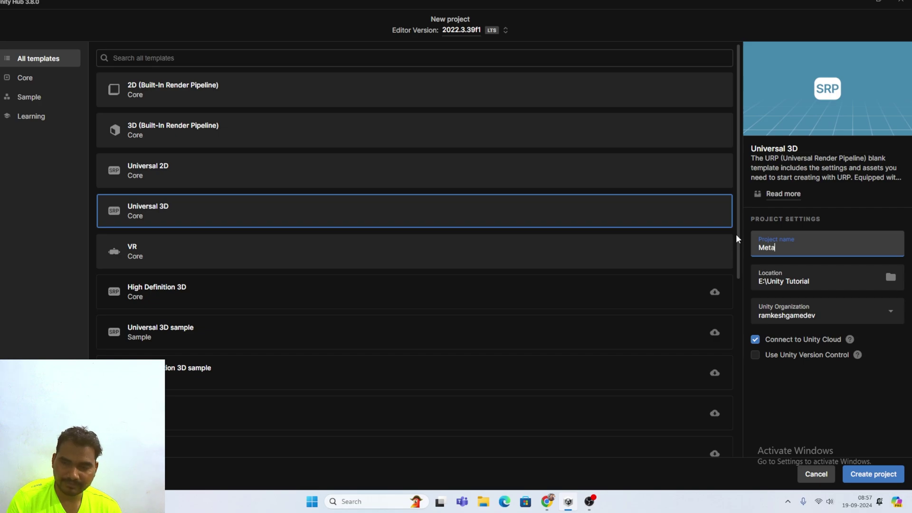
pyautogui.write('MR')
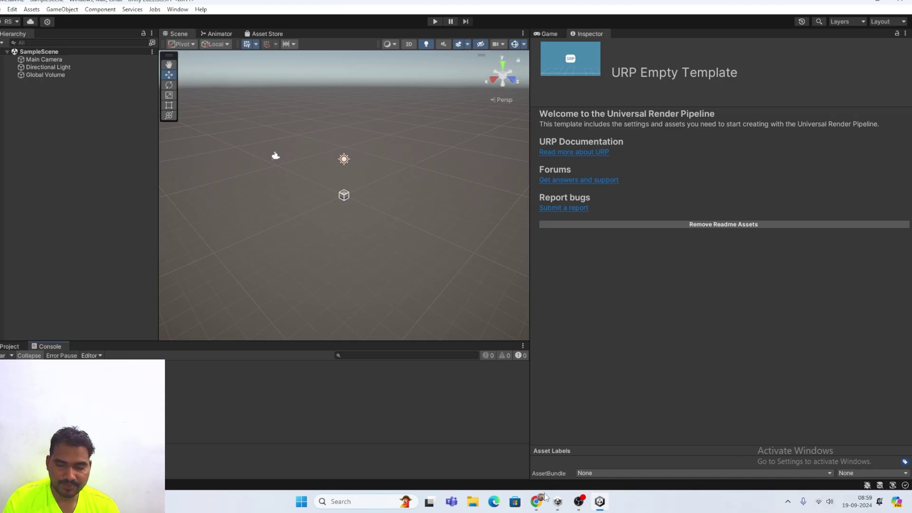
# - Add the free Meta XR All-in-One SDK to My Assets and install version 68.0.1 into the project
pyautogui.click(543, 505)
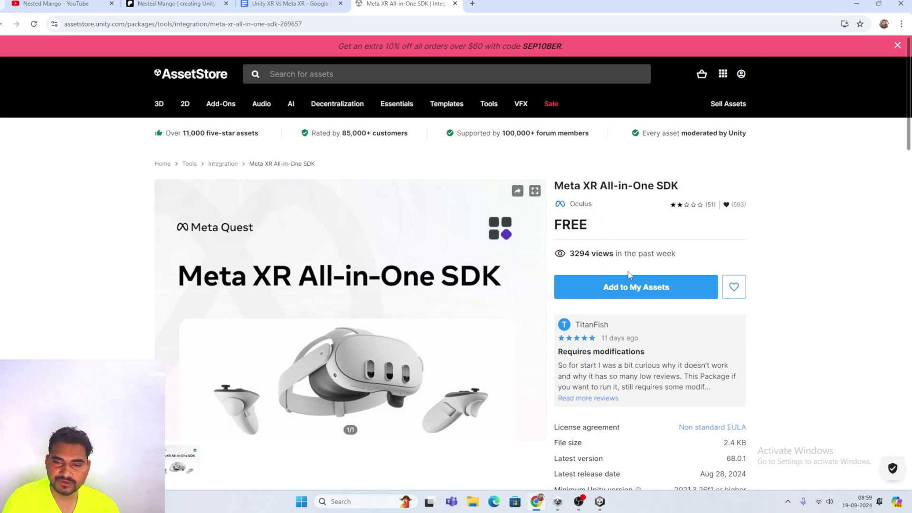
pyautogui.click(638, 290)
pyautogui.click(636, 287)
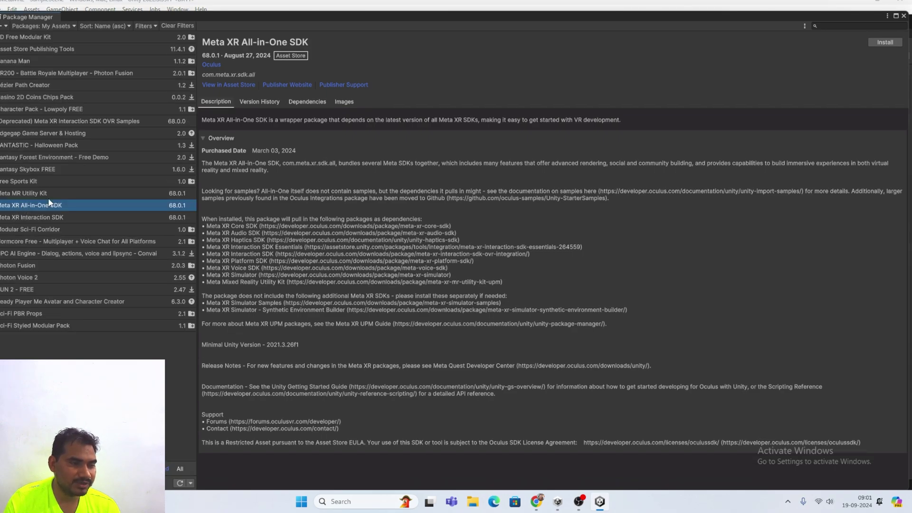
pyautogui.click(879, 42)
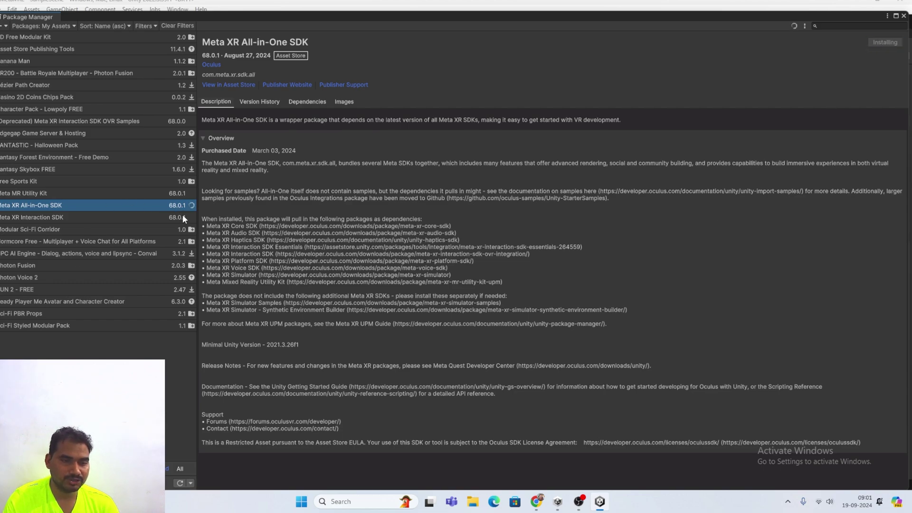
# - Search the Unity Asset Store for 'Meta MR'
pyautogui.hotkey('alt', 'Tab')
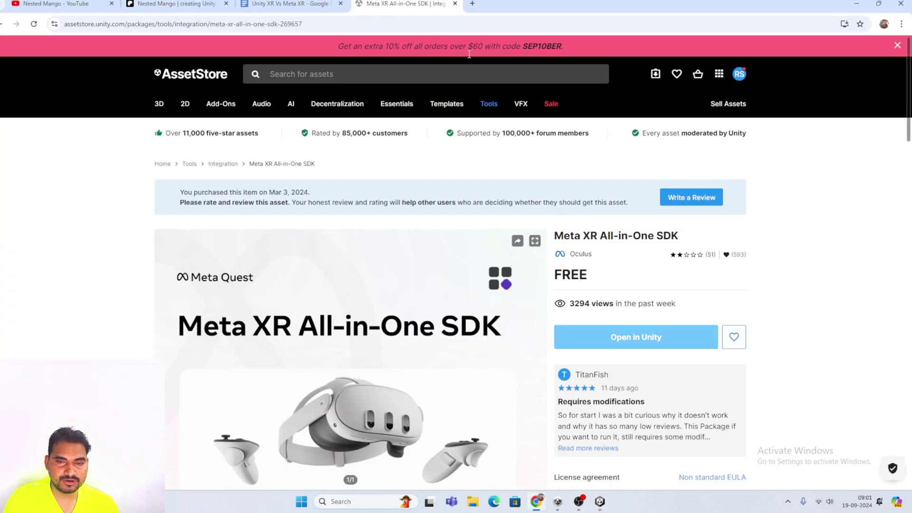
pyautogui.click(357, 74)
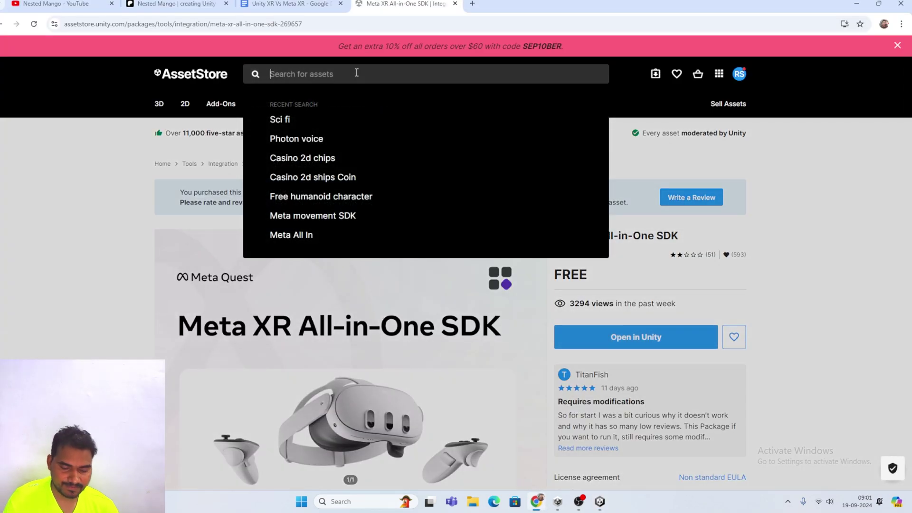
pyautogui.write('Meta')
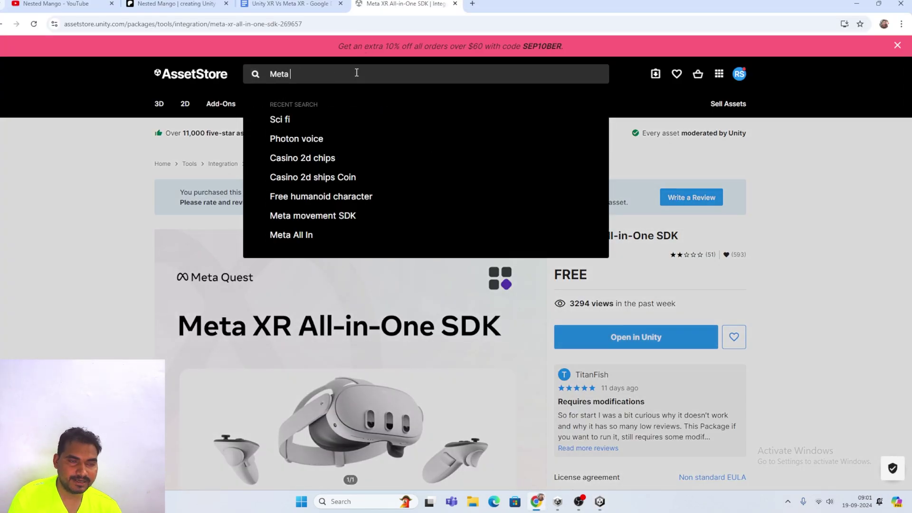
pyautogui.write(' MR')
pyautogui.press('Return')
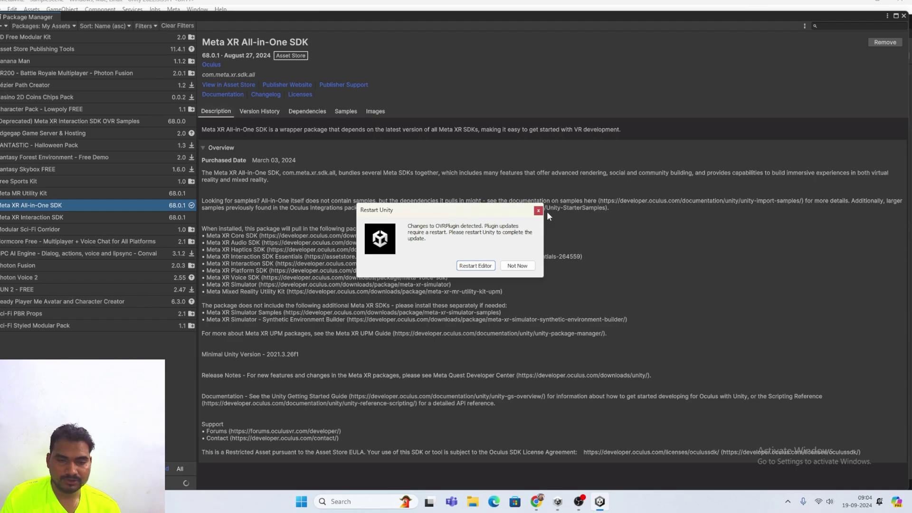
# - Postpone the Unity restart, close Package Manager, and bring up the Meta XR tools list
pyautogui.click(517, 266)
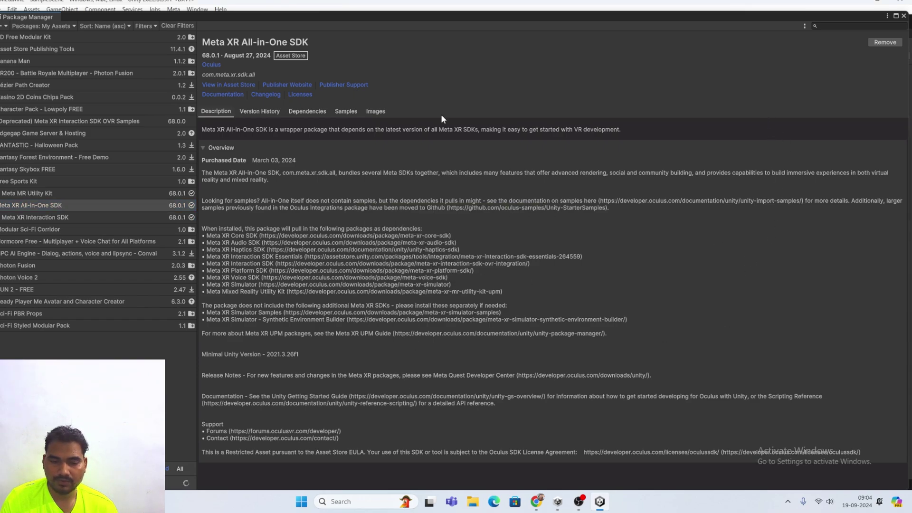
pyautogui.click(904, 15)
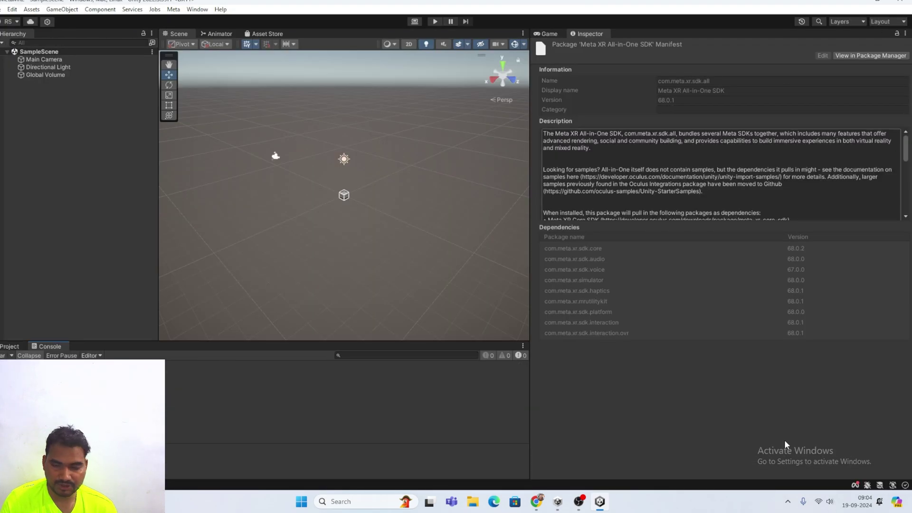
pyautogui.click(855, 486)
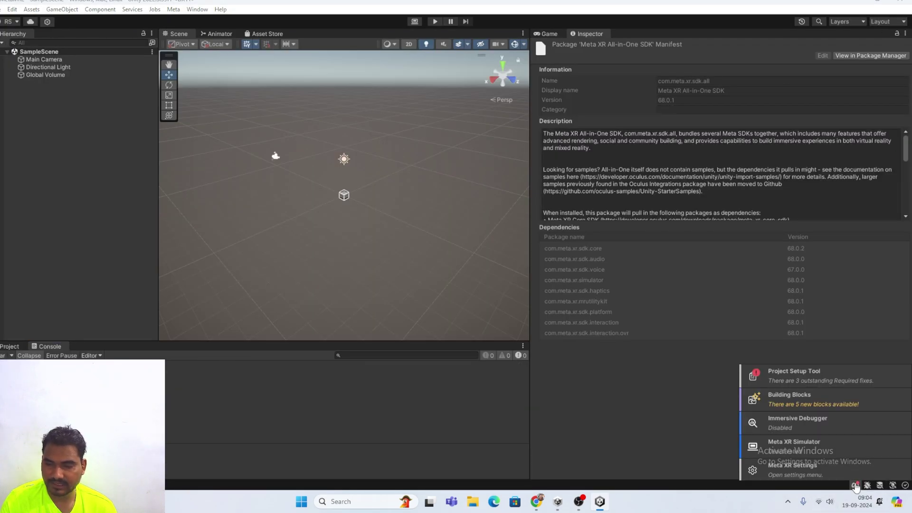
# - Open the Meta XR Building Blocks library and scroll down through its catalogue
pyautogui.click(784, 400)
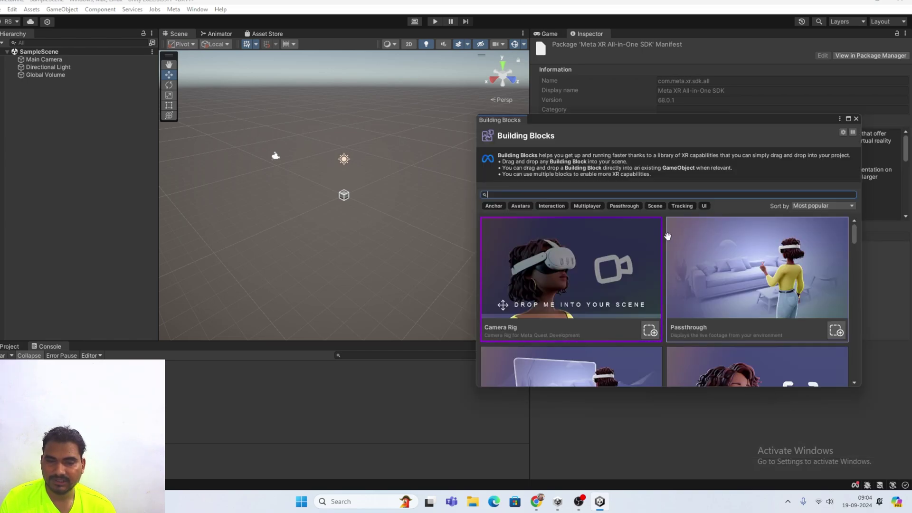
pyautogui.scroll(-3, 713, 281)
pyautogui.scroll(-8, 723, 275)
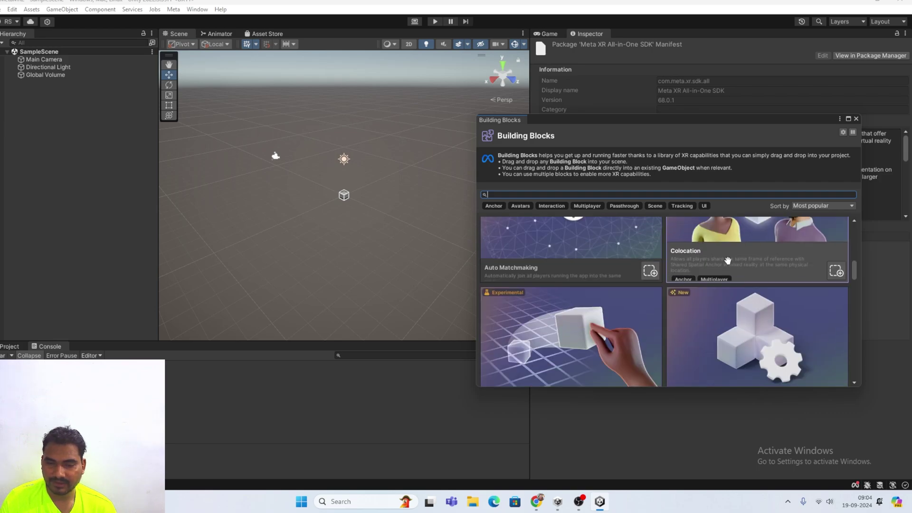
pyautogui.scroll(-5, 665, 285)
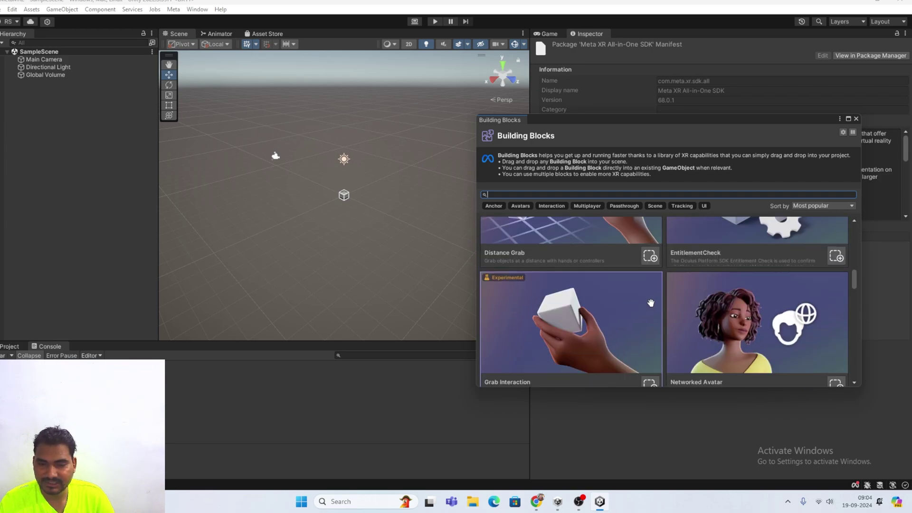
pyautogui.scroll(-6, 652, 302)
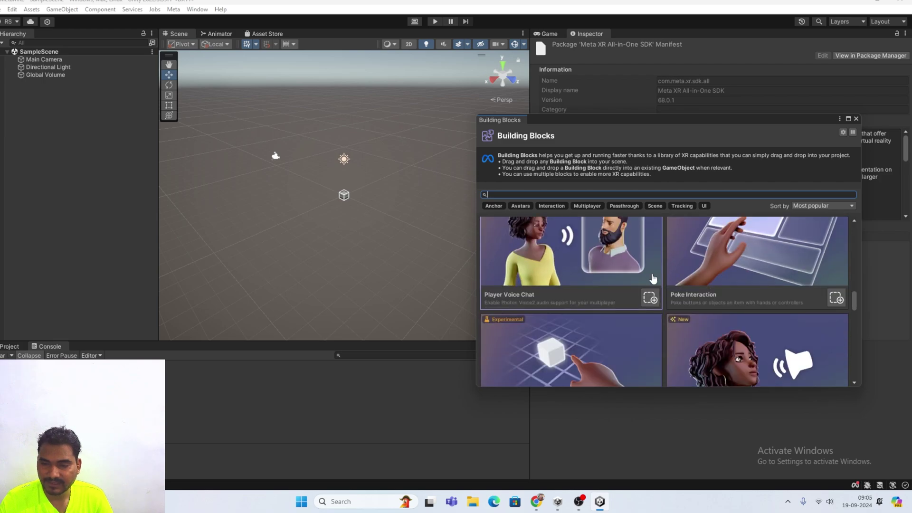
pyautogui.scroll(-8, 653, 277)
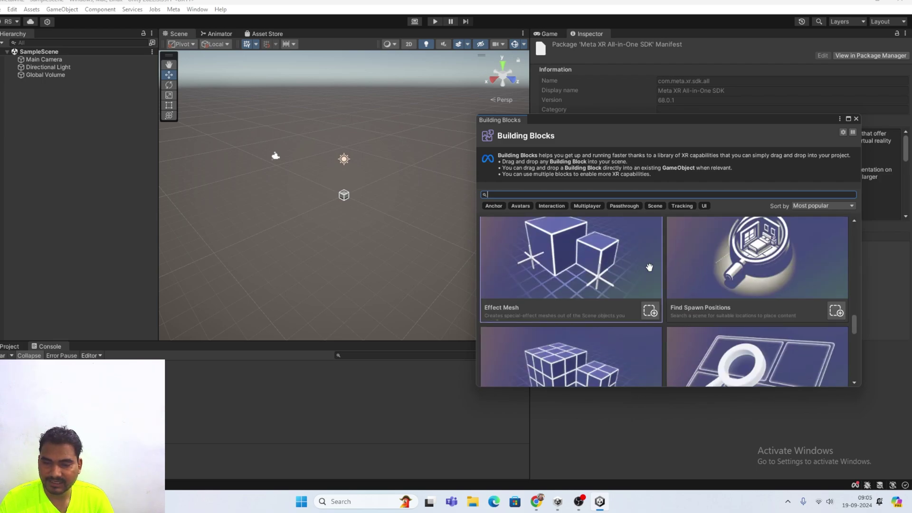
pyautogui.scroll(-5, 648, 266)
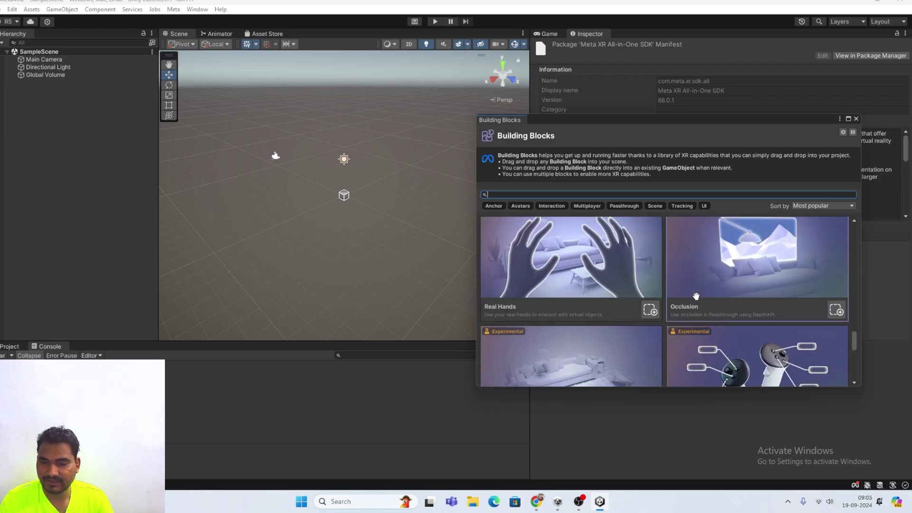
pyautogui.scroll(-3, 706, 258)
pyautogui.scroll(-2, 689, 271)
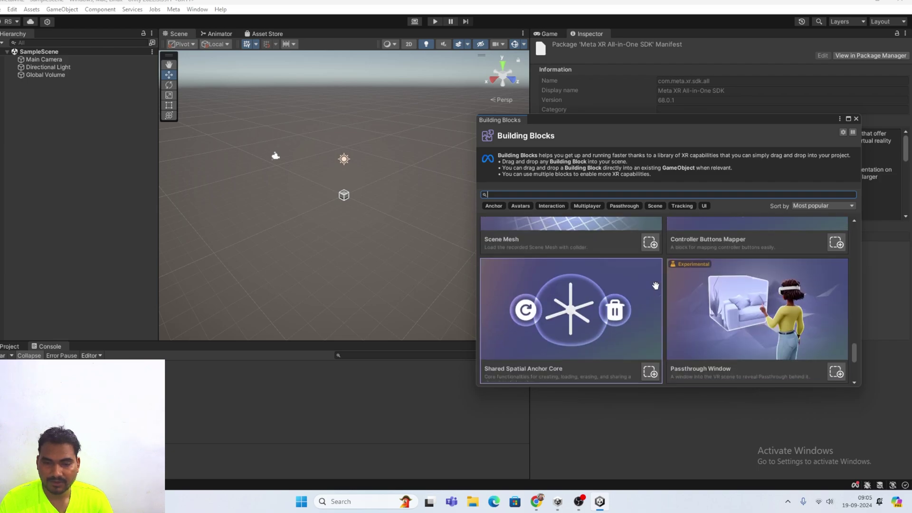
# - Scroll the Building Blocks catalogue back to the top and close the window
pyautogui.scroll(5, 656, 290)
pyautogui.scroll(10, 655, 289)
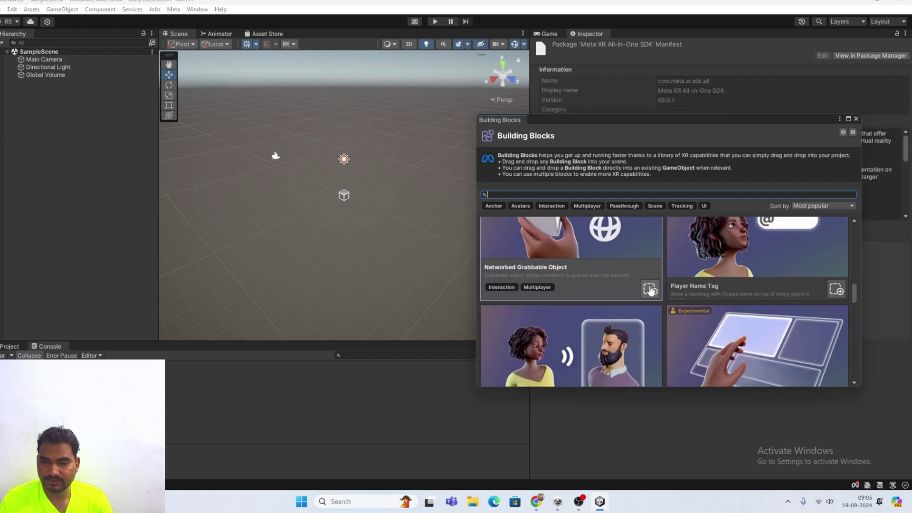
pyautogui.scroll(10, 649, 287)
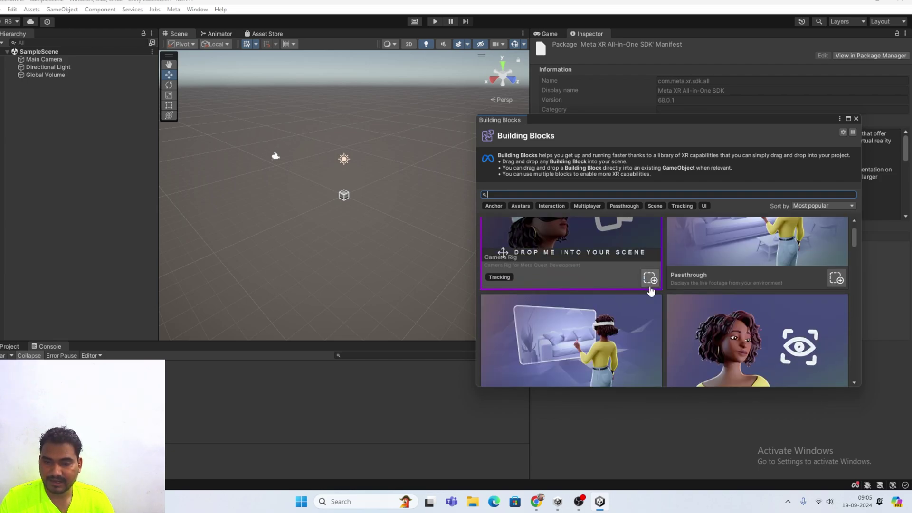
pyautogui.click(689, 438)
pyautogui.click(857, 119)
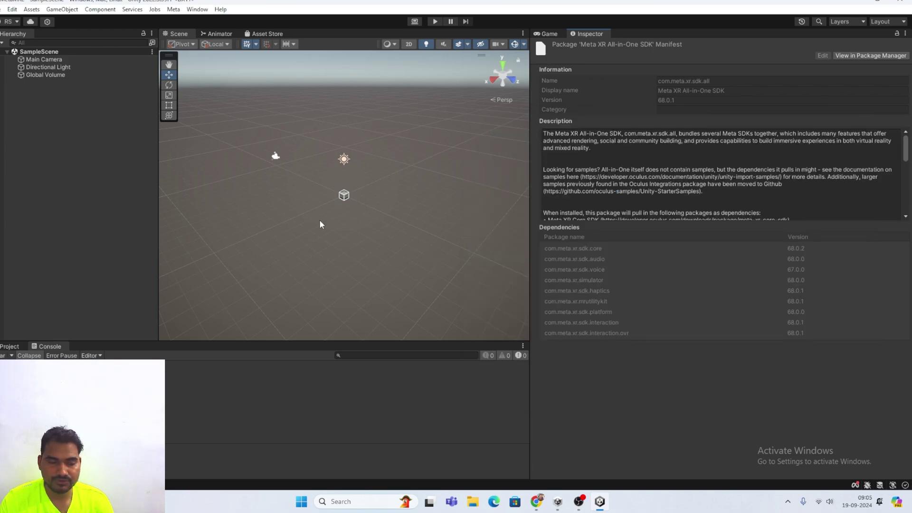
# - From the Chrome Asset Store page, open Meta MR Utility Kit 68.0.1 in Unity's Package Manager
pyautogui.click(536, 501)
pyautogui.click(599, 303)
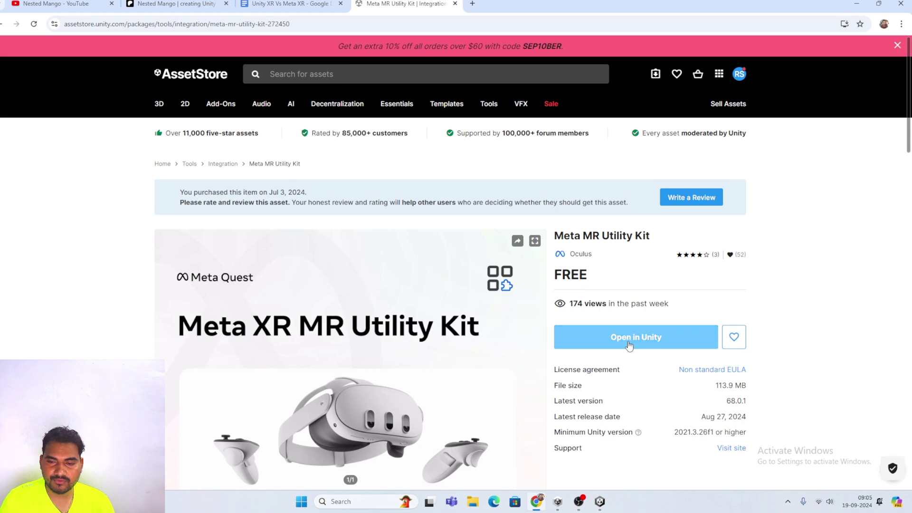
pyautogui.click(627, 337)
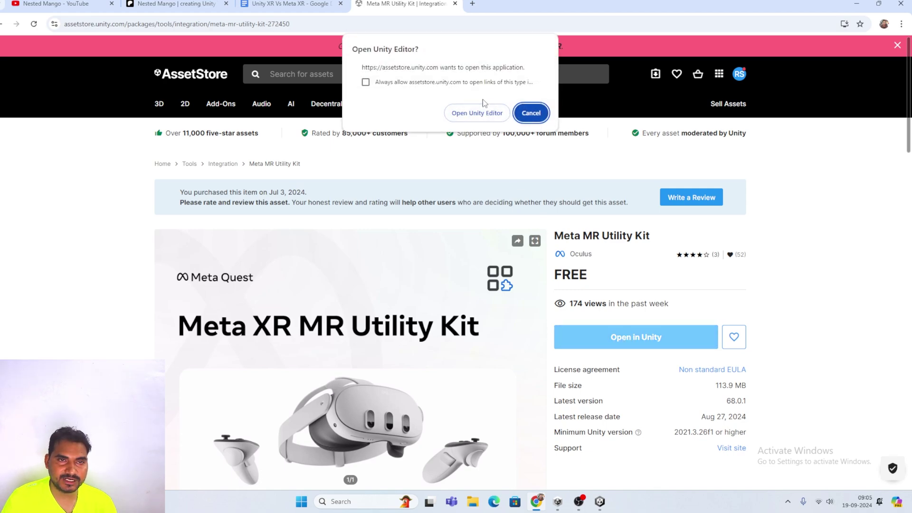
pyautogui.click(475, 112)
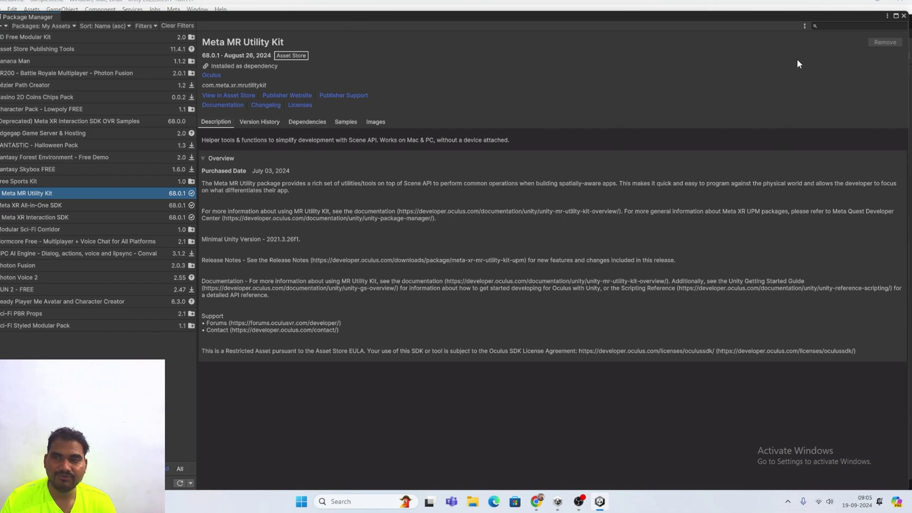
# - Show the Samples list for Meta MR Utility Kit in Package Manager
pyautogui.click(346, 122)
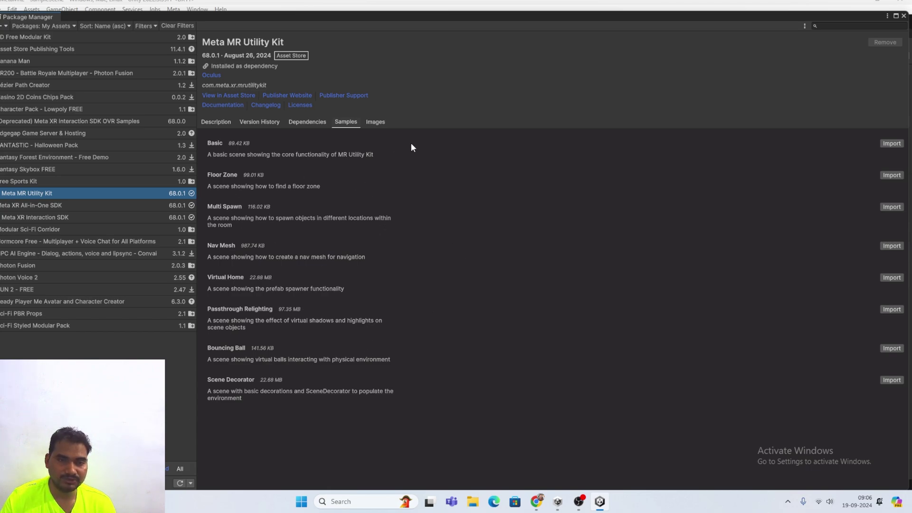
# - Import Basic, Floor Zone, Multi Spawn, Nav Mesh, Virtual Home, Passthrough Relighting, Bouncing Ball and Scene Decorator samples
pyautogui.click(892, 144)
pyautogui.click(890, 176)
pyautogui.click(893, 208)
pyautogui.click(892, 245)
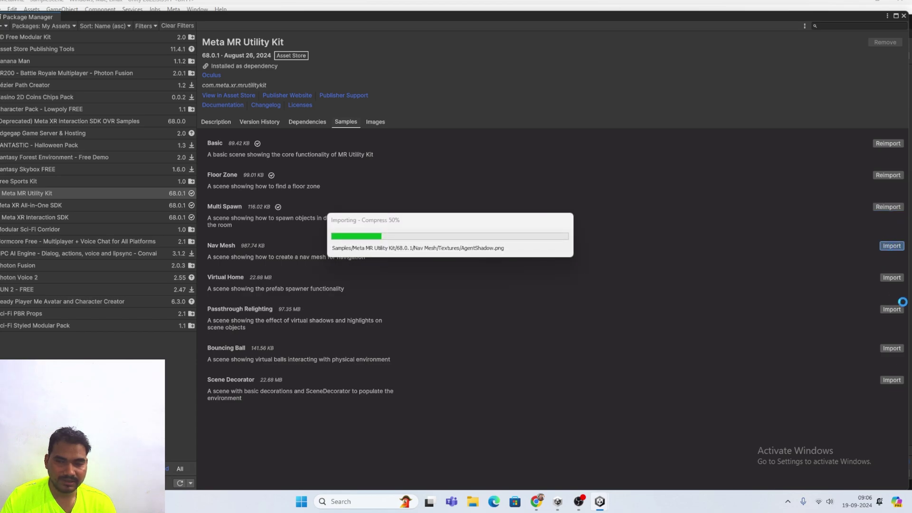
pyautogui.click(892, 277)
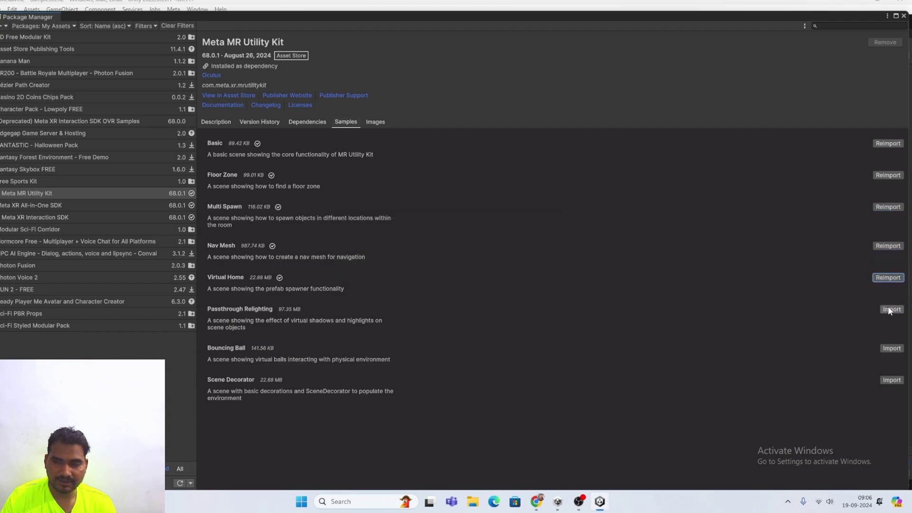
pyautogui.click(891, 310)
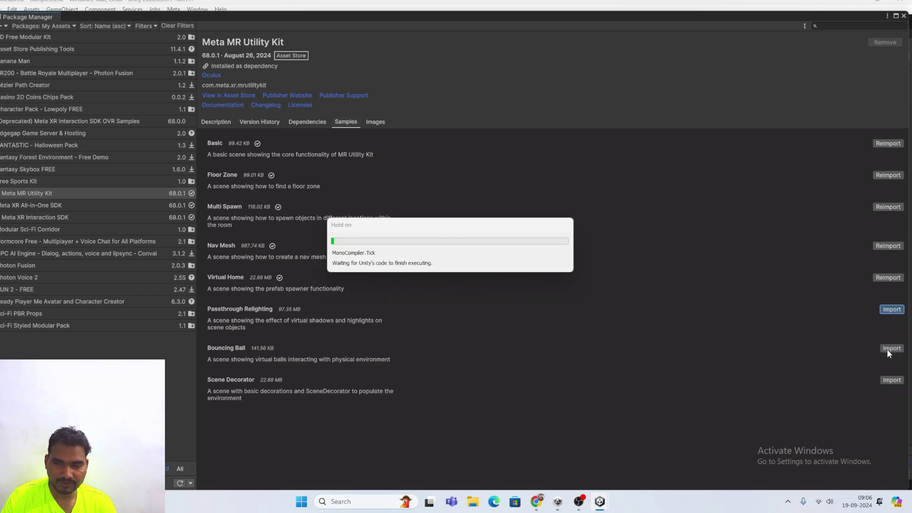
pyautogui.click(887, 349)
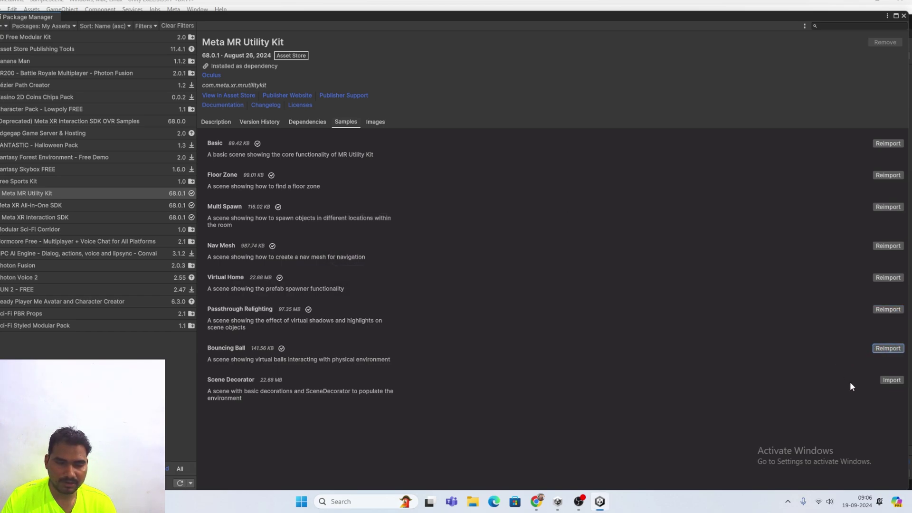
pyautogui.click(885, 380)
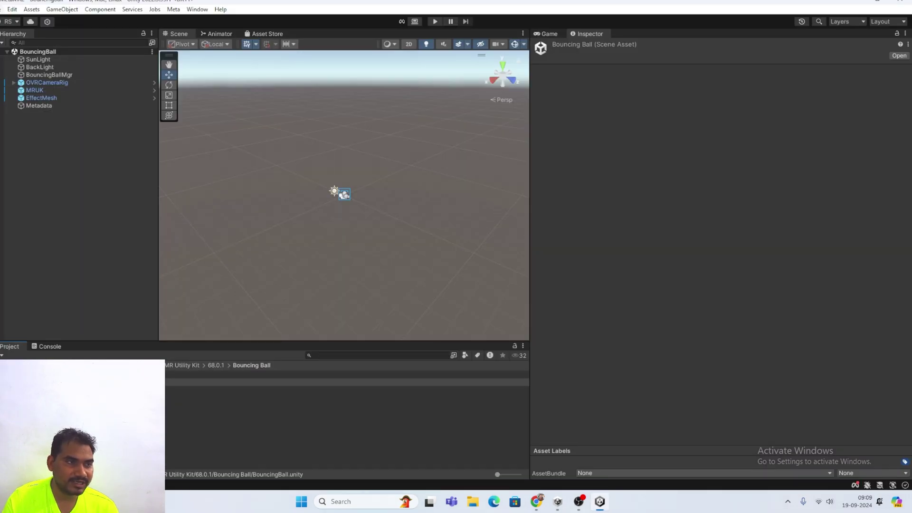
# - Open Build Settings and go to the Meta XR Project Setup Tool showing 5 required fixes
pyautogui.click(3, 9)
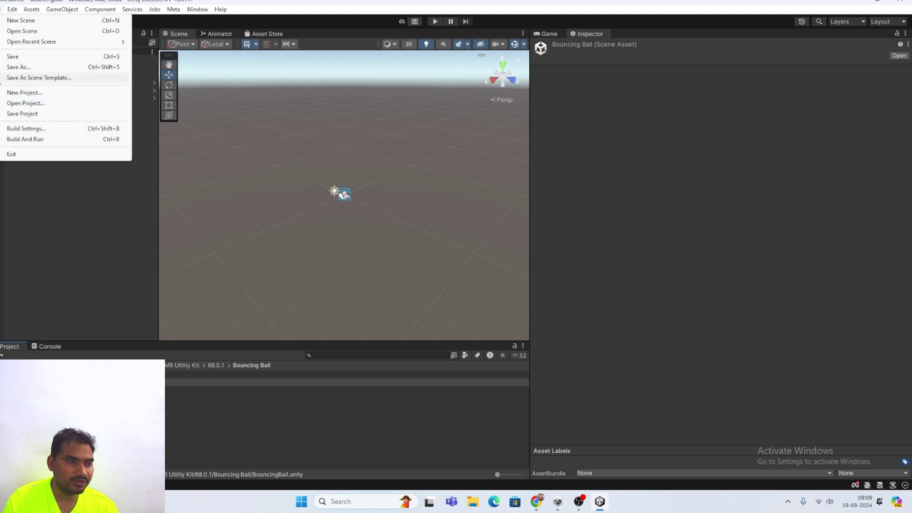
pyautogui.click(21, 127)
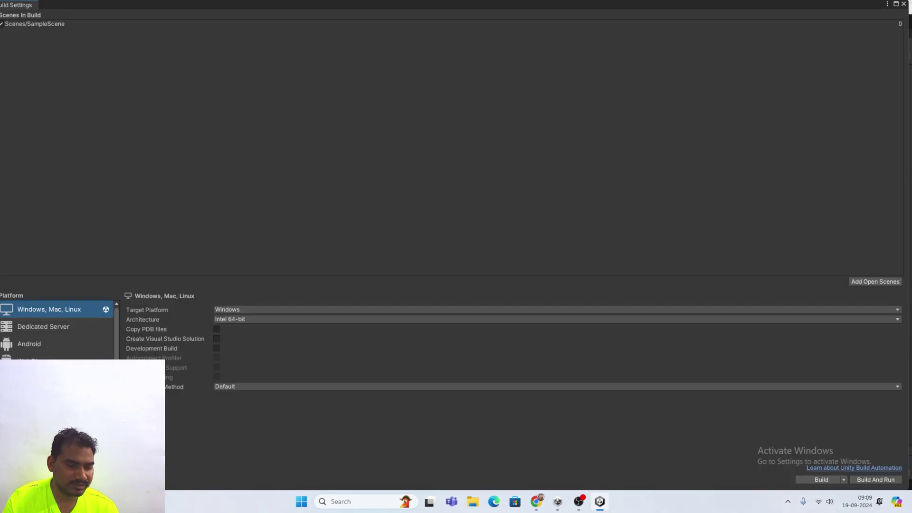
pyautogui.click(29, 84)
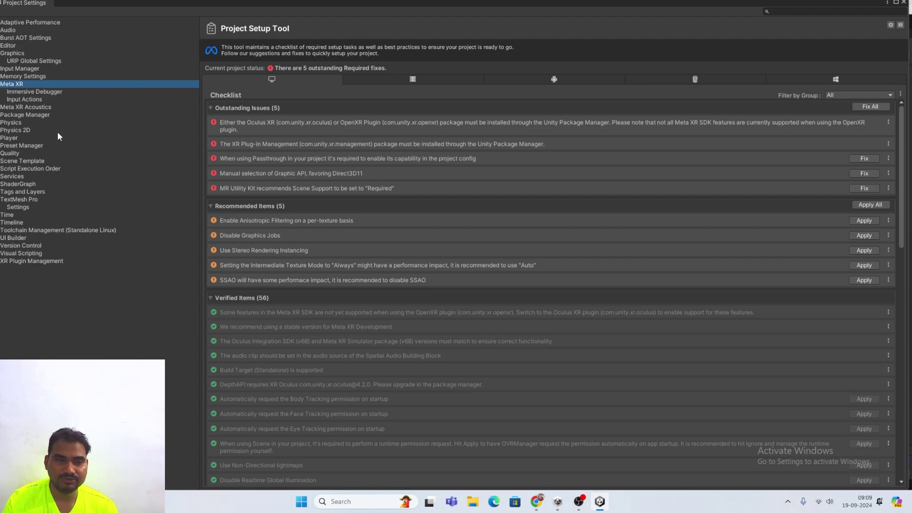
# - Apply all Meta XR required fixes and recommended settings for desktop and Android, then close Project Settings
pyautogui.click(864, 105)
pyautogui.click(869, 160)
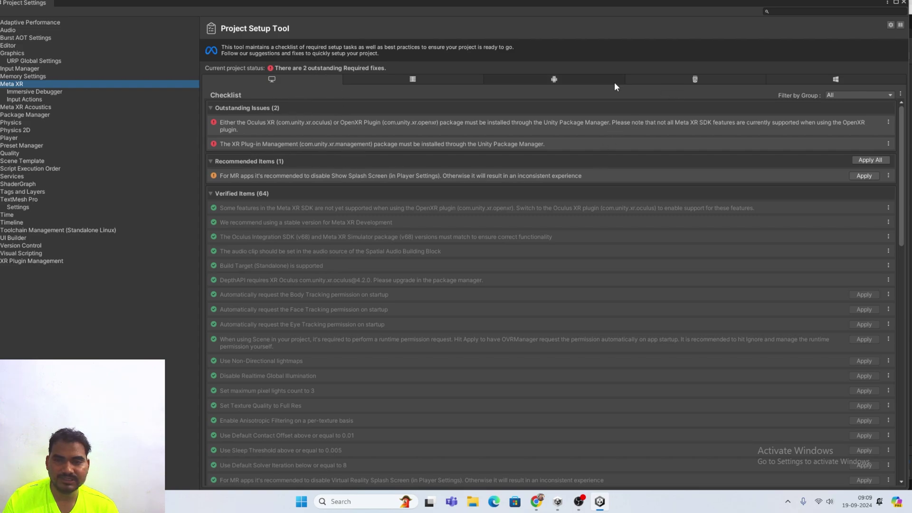
pyautogui.click(577, 81)
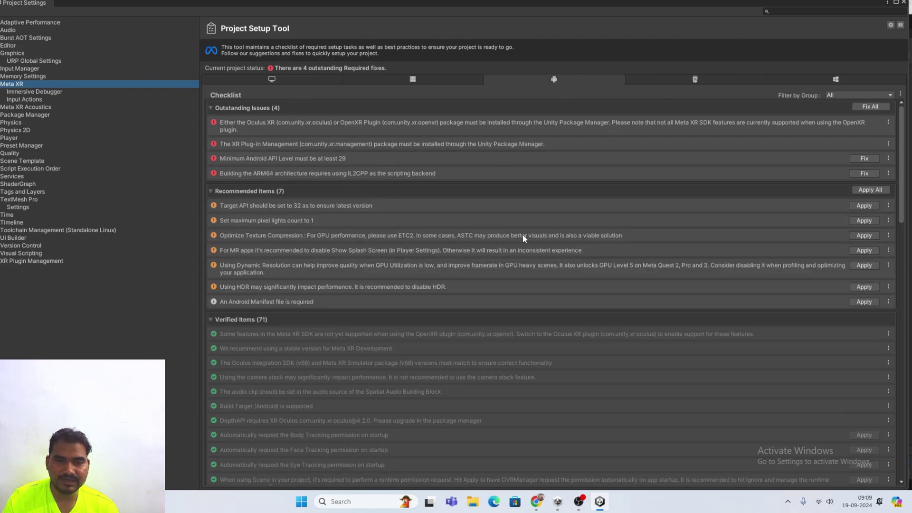
pyautogui.click(872, 107)
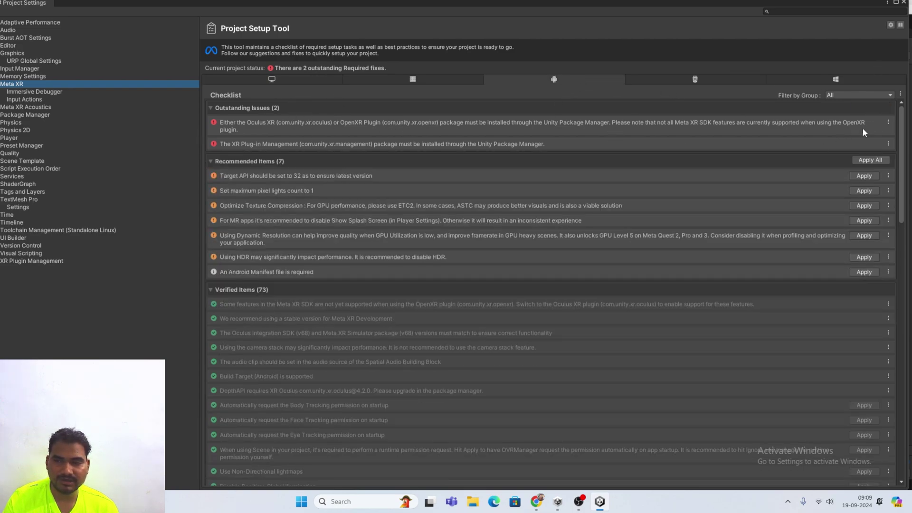
pyautogui.click(862, 161)
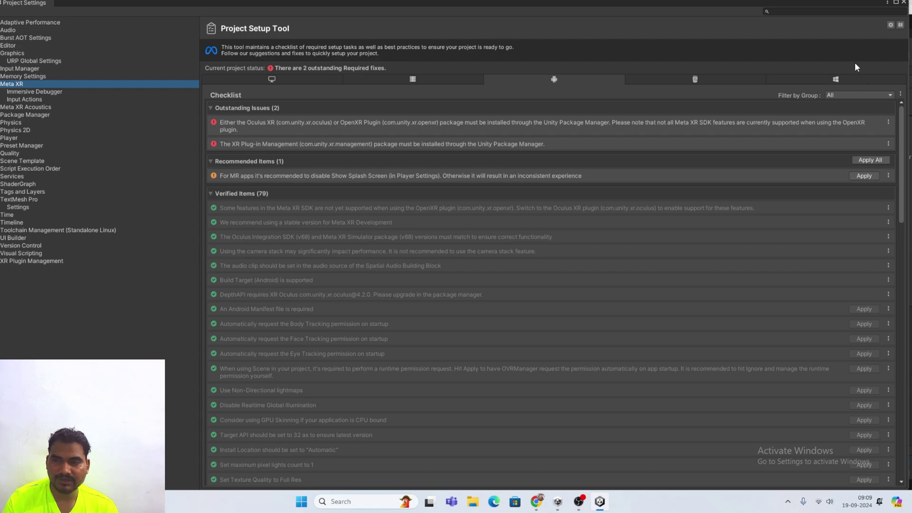
pyautogui.click(904, 3)
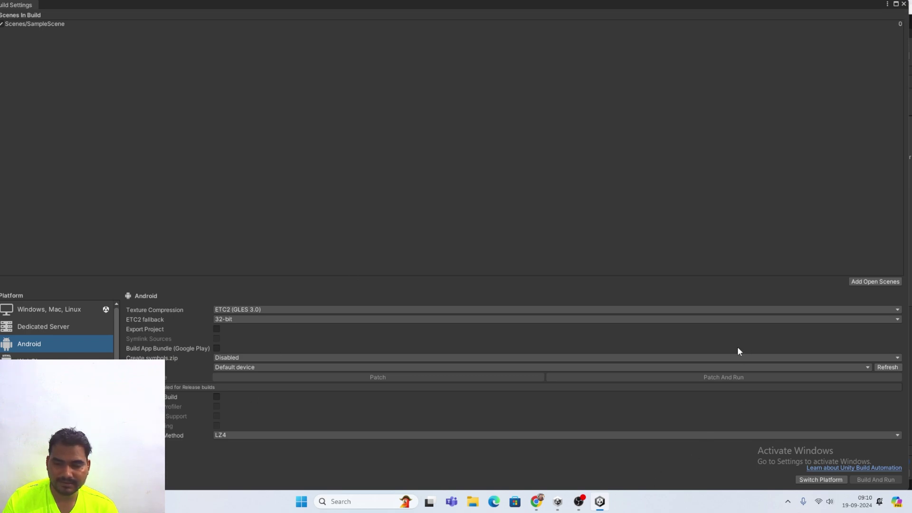
# - Switch the active build platform to Android
pyautogui.click(808, 481)
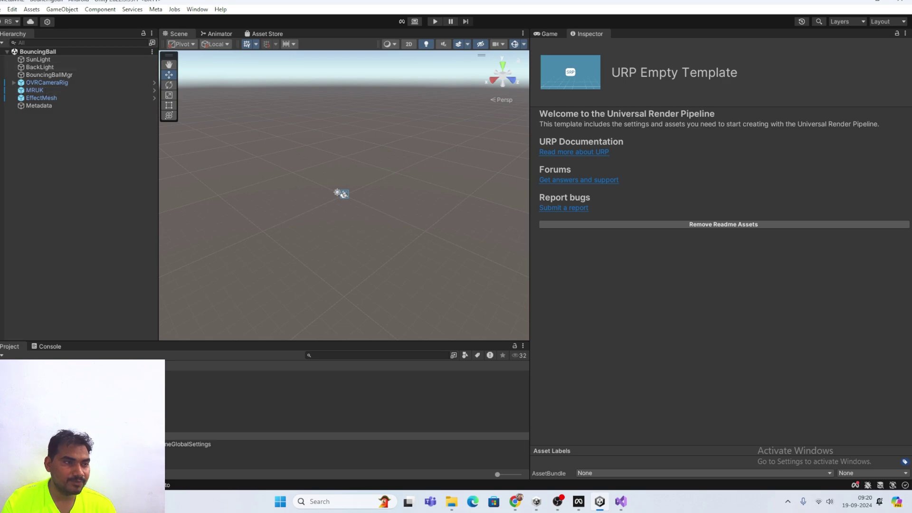
pyautogui.click(2, 9)
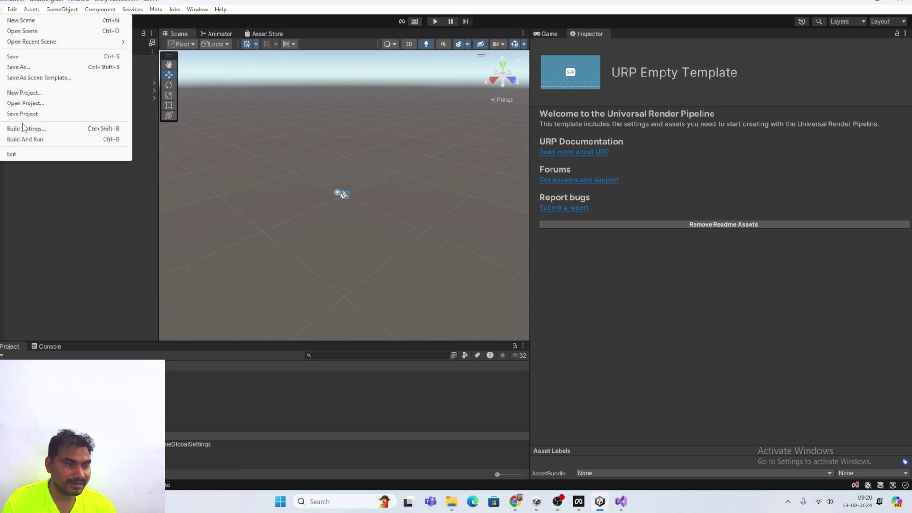
pyautogui.click(22, 128)
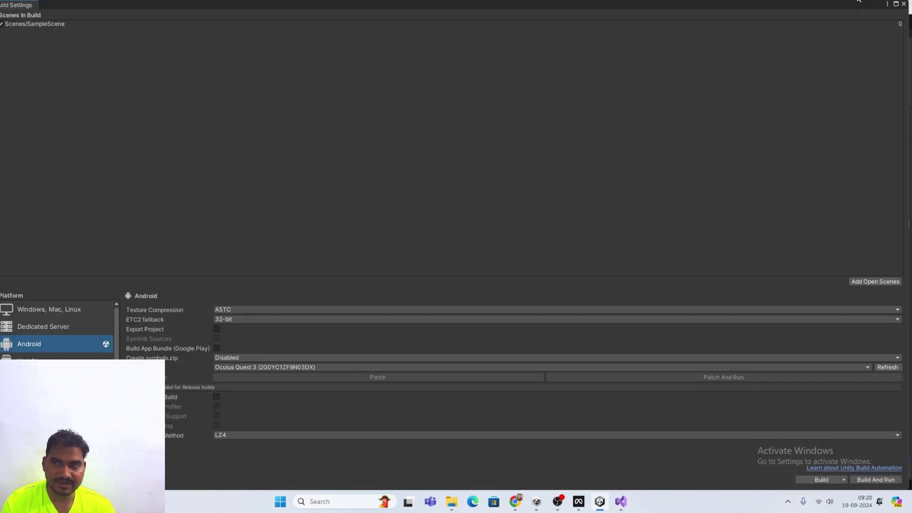
pyautogui.click(903, 3)
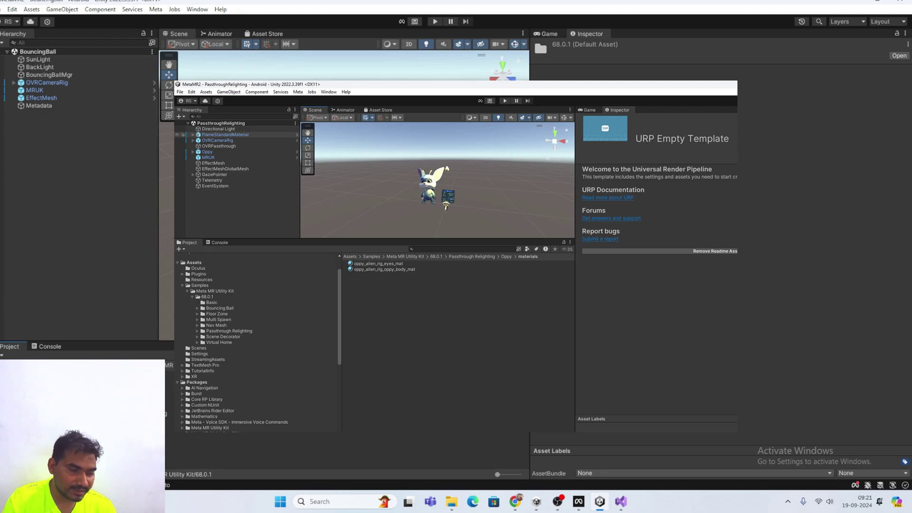
# - Open the Basic sample's MRUKBase scene and remove SampleScene from the Scenes In Build list
pyautogui.press('Down')
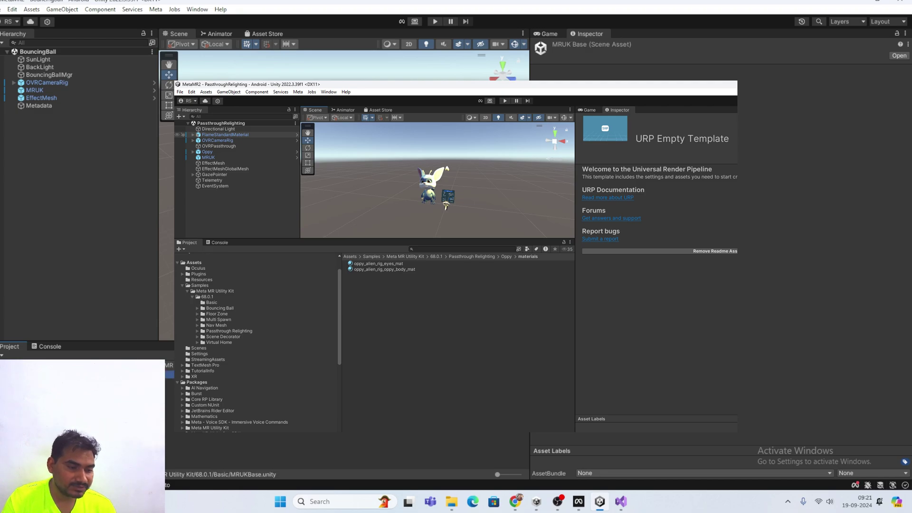
pyautogui.press('Return')
pyautogui.click(3, 9)
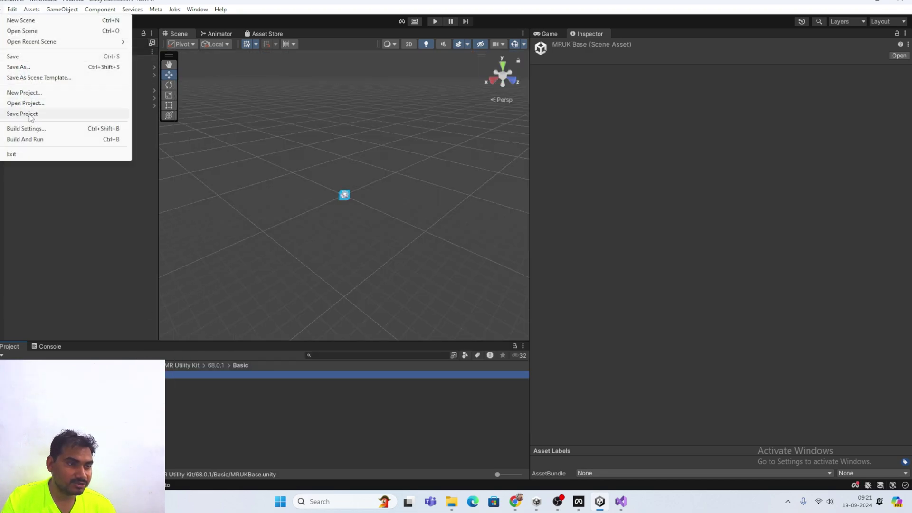
pyautogui.click(29, 127)
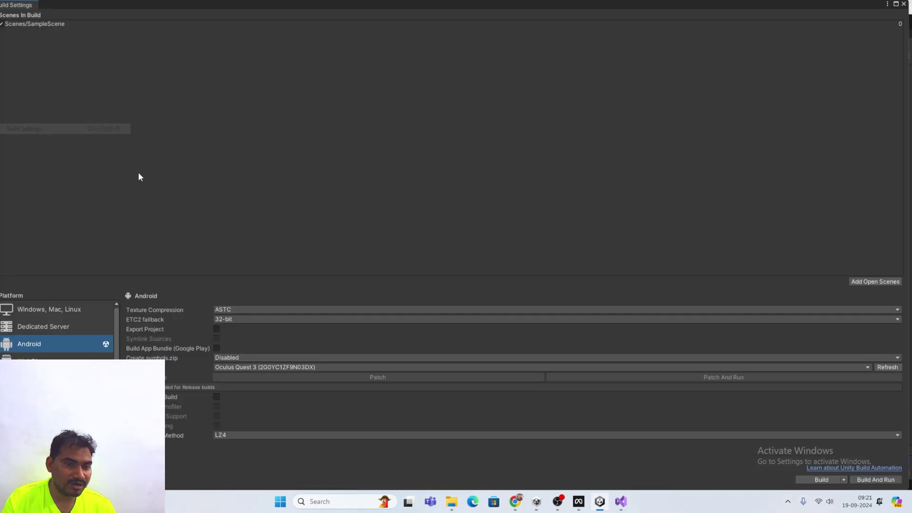
pyautogui.click(38, 24)
pyautogui.press('Delete')
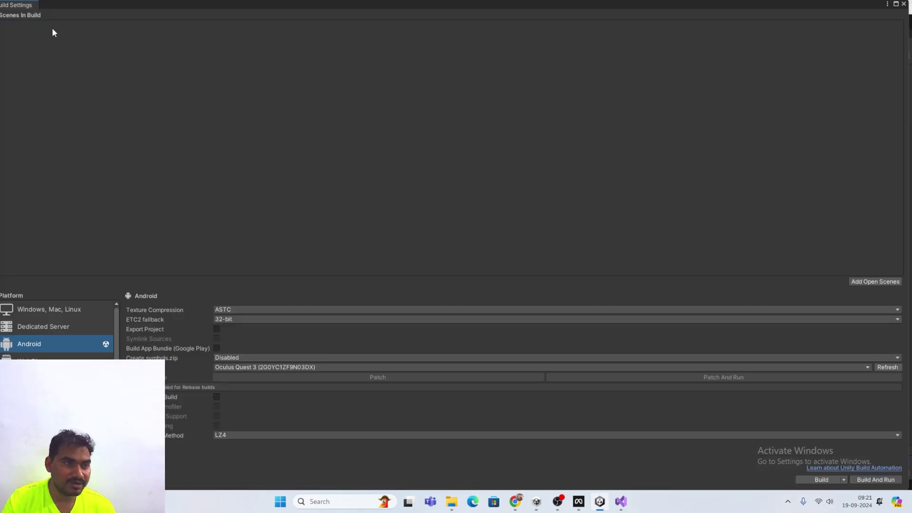
# - Float the Build Settings window and add the open MRUKBase scene to the build
pyautogui.hotkey('shift', 'space')
pyautogui.moveTo(57, 348); pyautogui.dragTo(223, 101)
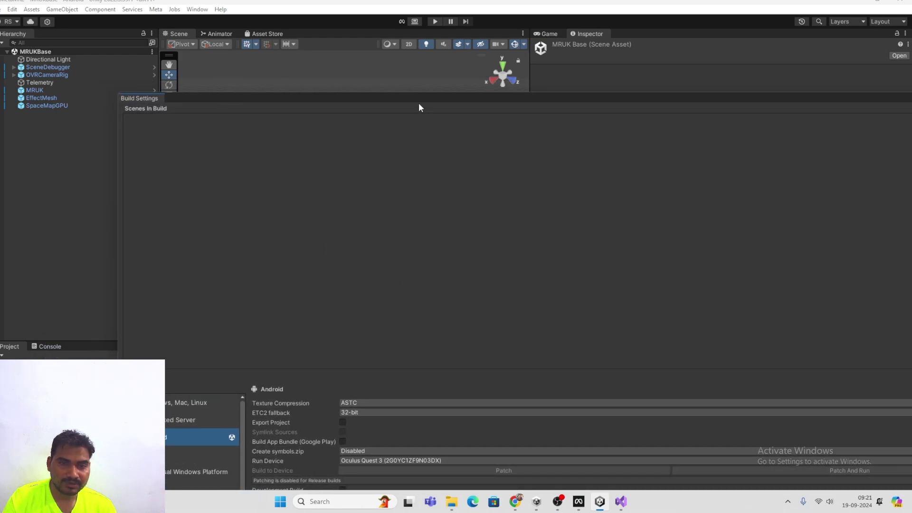
pyautogui.moveTo(416, 97); pyautogui.dragTo(246, 71)
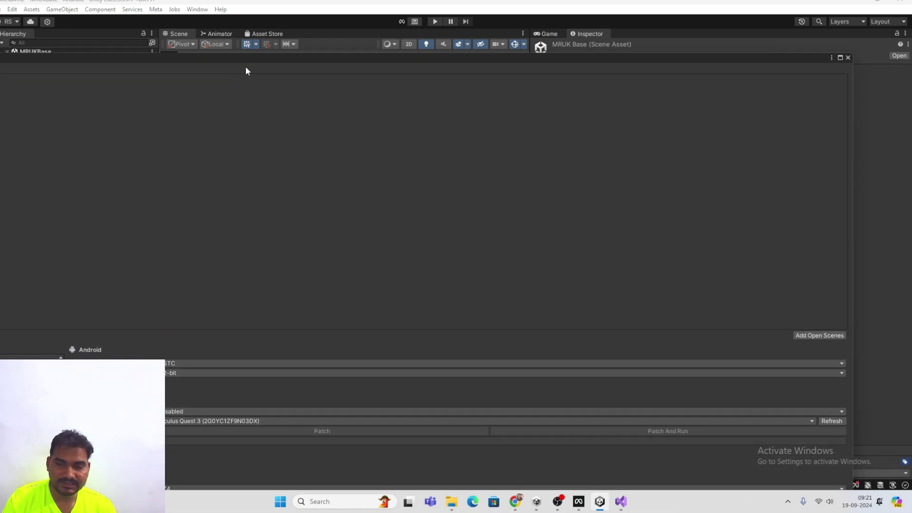
pyautogui.click(796, 336)
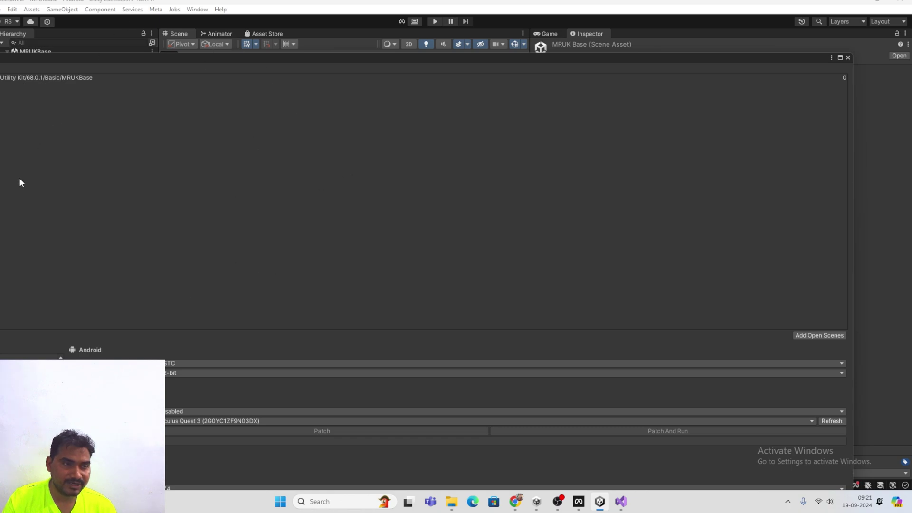
# - Close Build Settings, open VirtualHome, and inspect its MRUK, SceneDebugger and EffectMeshCeiling objects
pyautogui.click(849, 58)
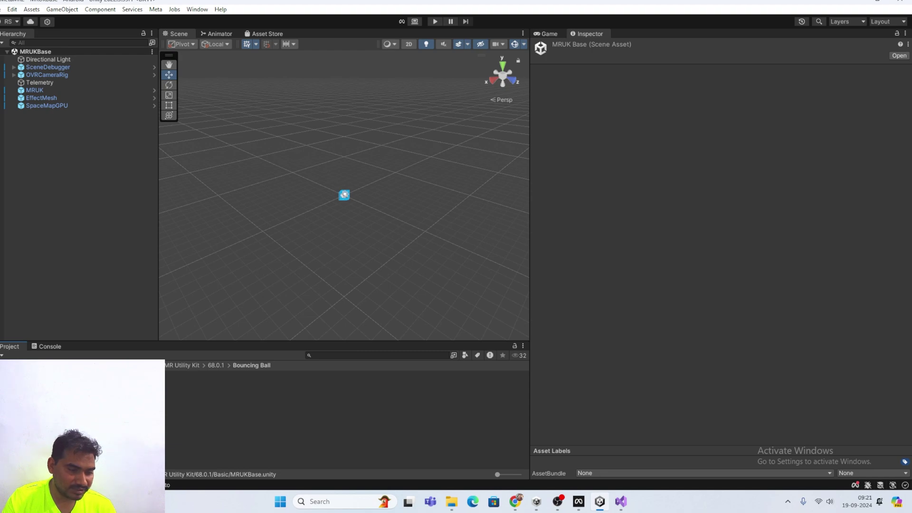
pyautogui.doubleClick(71, 421)
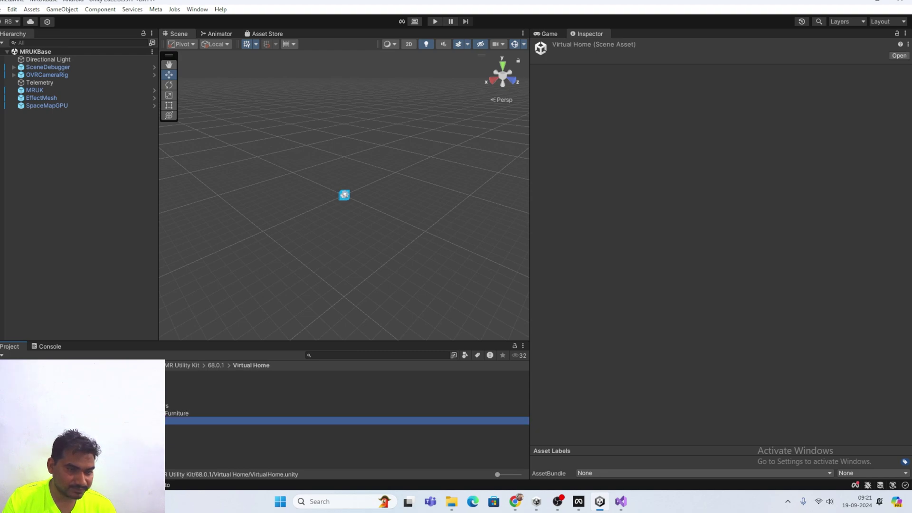
pyautogui.click(52, 81)
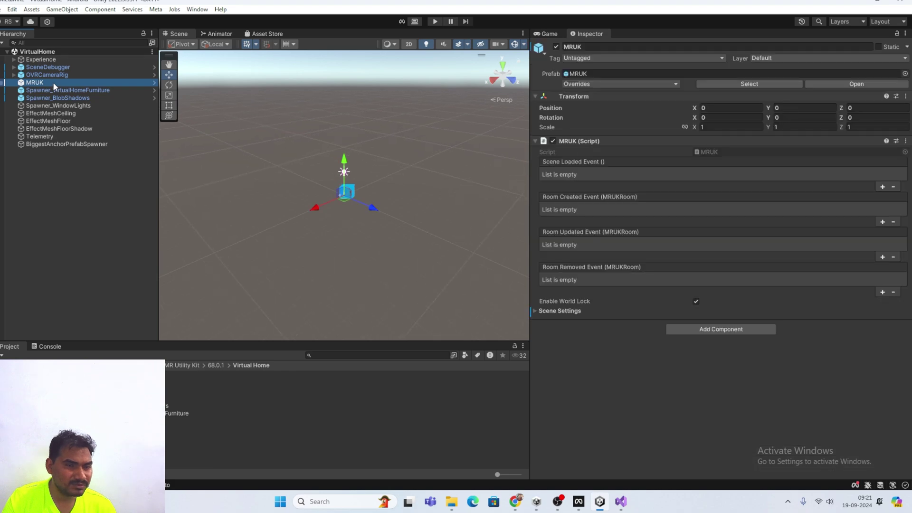
pyautogui.click(36, 68)
pyautogui.click(42, 82)
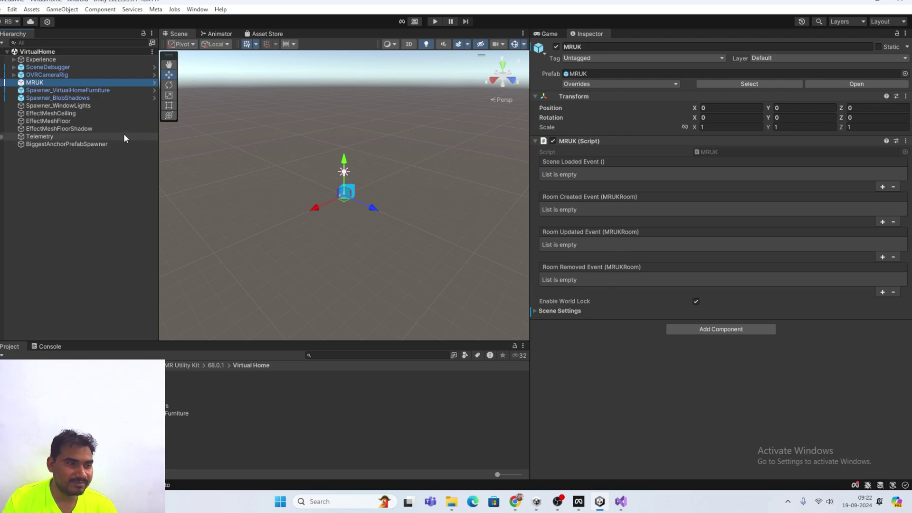
pyautogui.click(43, 112)
pyautogui.moveTo(47, 109); pyautogui.dragTo(48, 106)
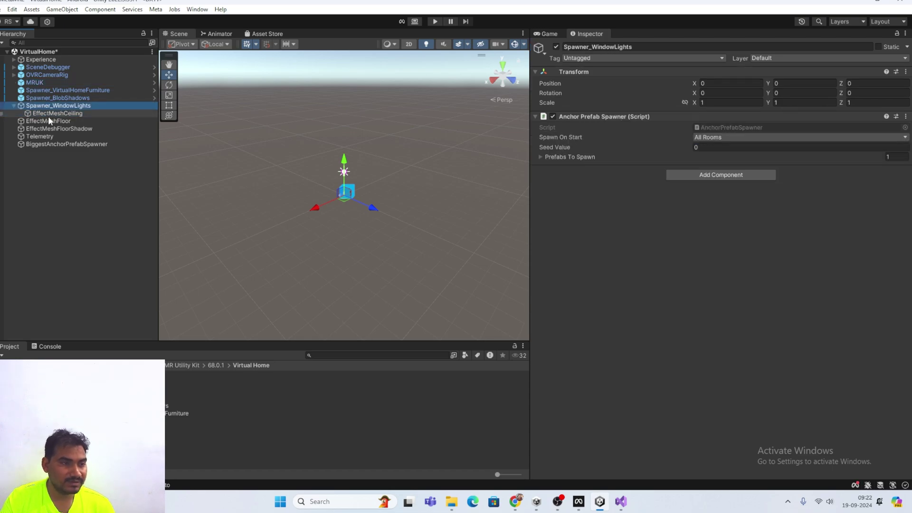
pyautogui.hotkey('ctrl', 'z')
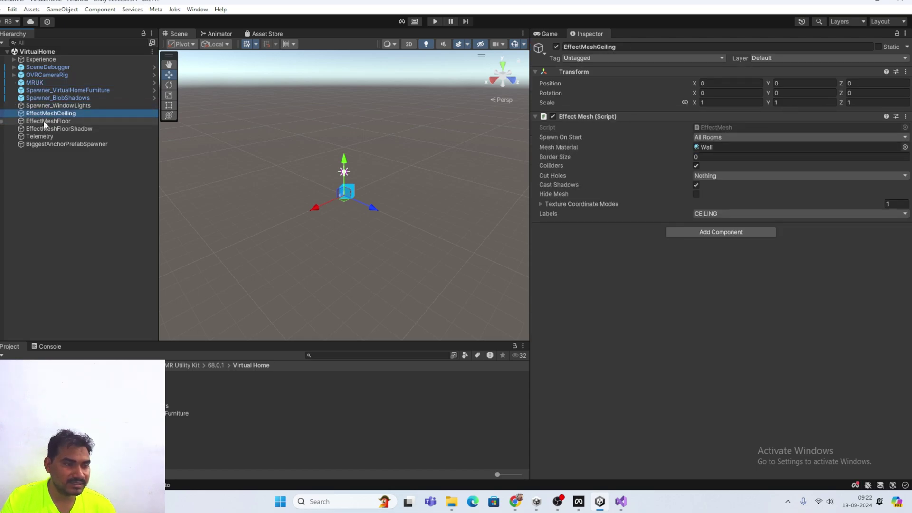
# - Review the EffectMeshFloor settings, leaving Cut Holes at Nothing, then open the PassthroughRelighting scene
pyautogui.click(44, 121)
pyautogui.click(46, 129)
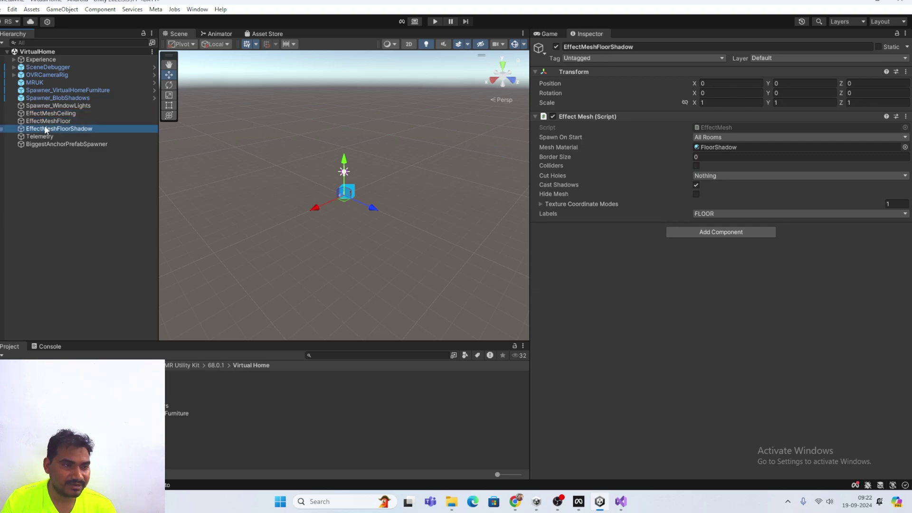
pyautogui.click(49, 141)
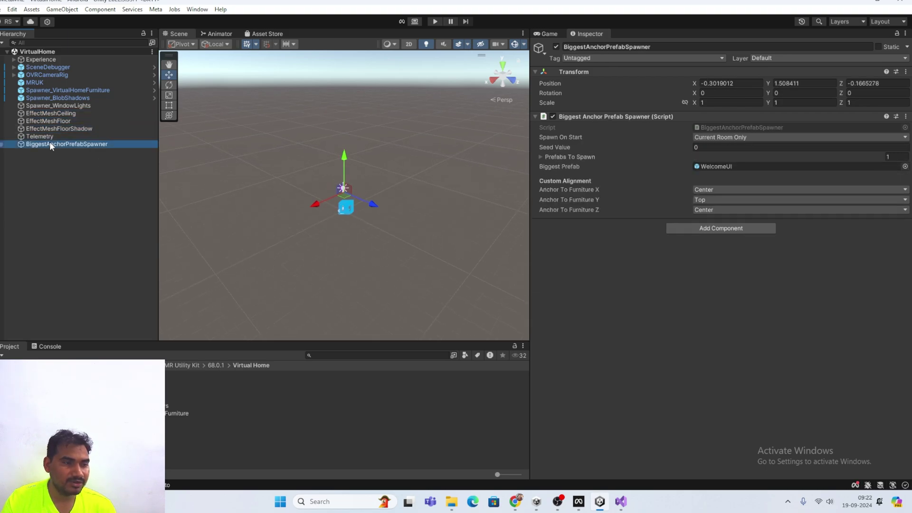
pyautogui.click(57, 121)
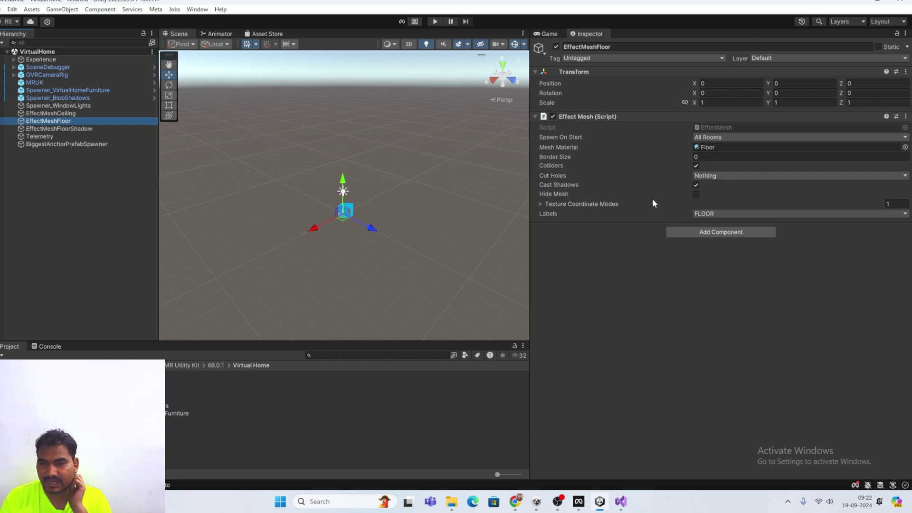
pyautogui.click(543, 203)
pyautogui.click(542, 202)
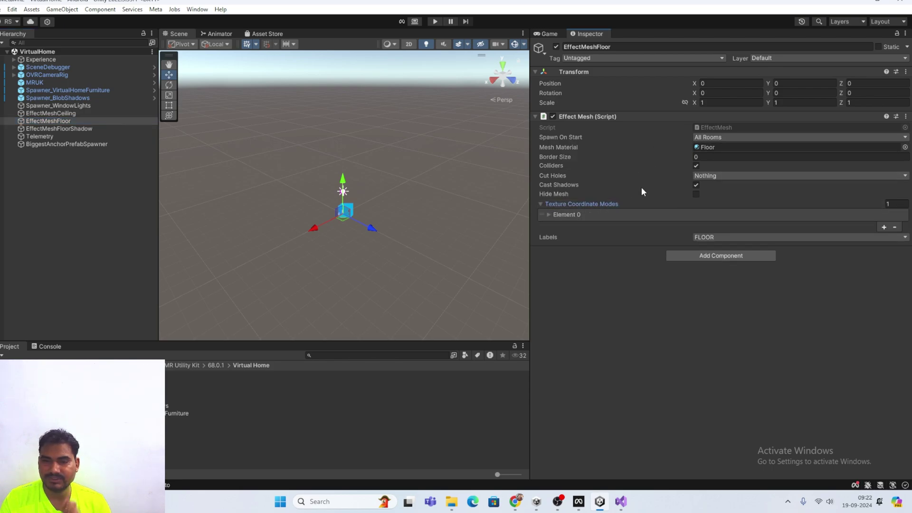
pyautogui.click(709, 176)
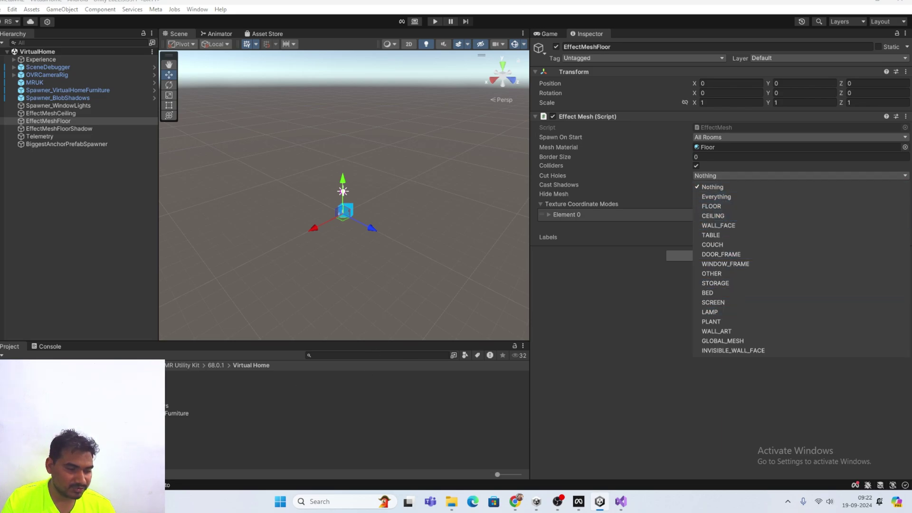
pyautogui.click(95, 413)
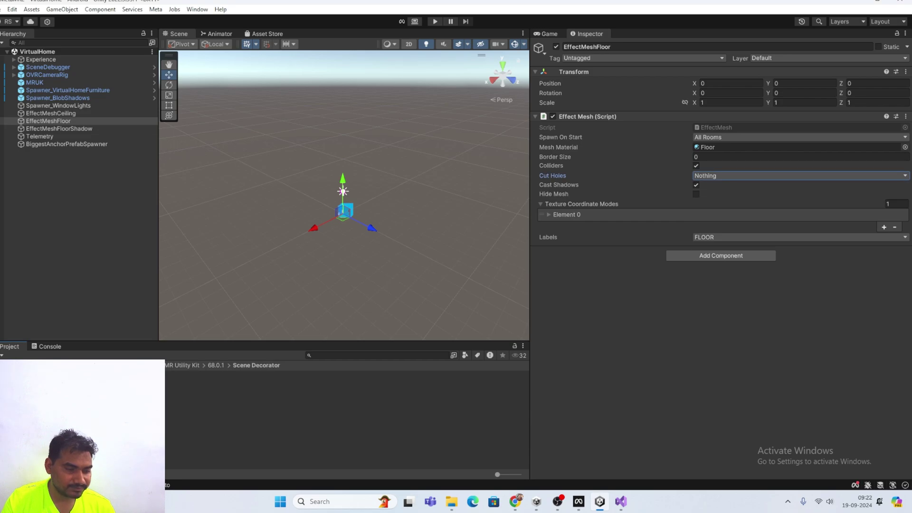
pyautogui.doubleClick(214, 413)
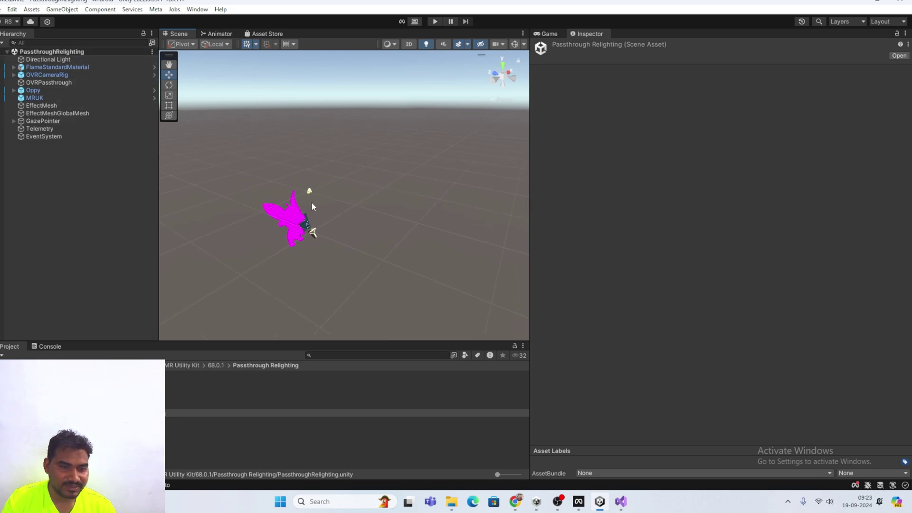
# - Select Oppy's magenta body mesh in the scene view
pyautogui.keyDown('alt'); pyautogui.moveTo(311, 231); pyautogui.dragTo(290, 209); pyautogui.keyUp('alt')
pyautogui.click(295, 212)
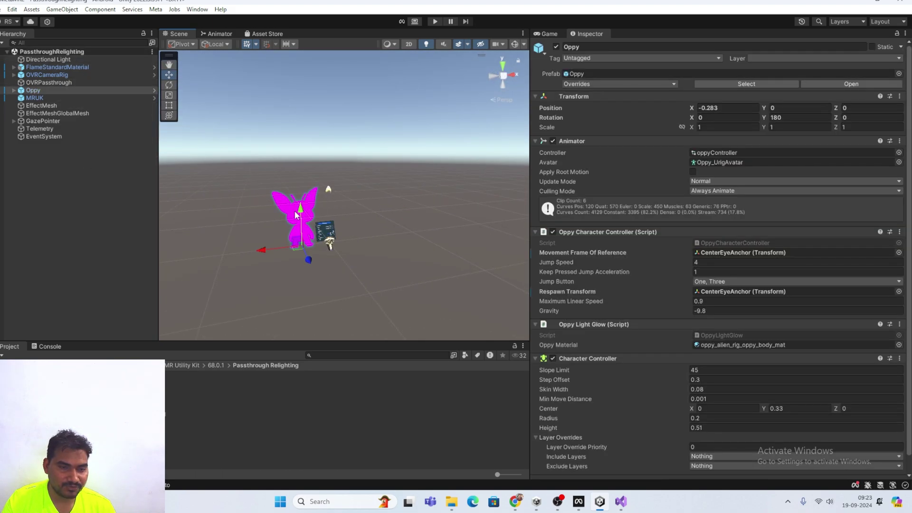
pyautogui.click(294, 212)
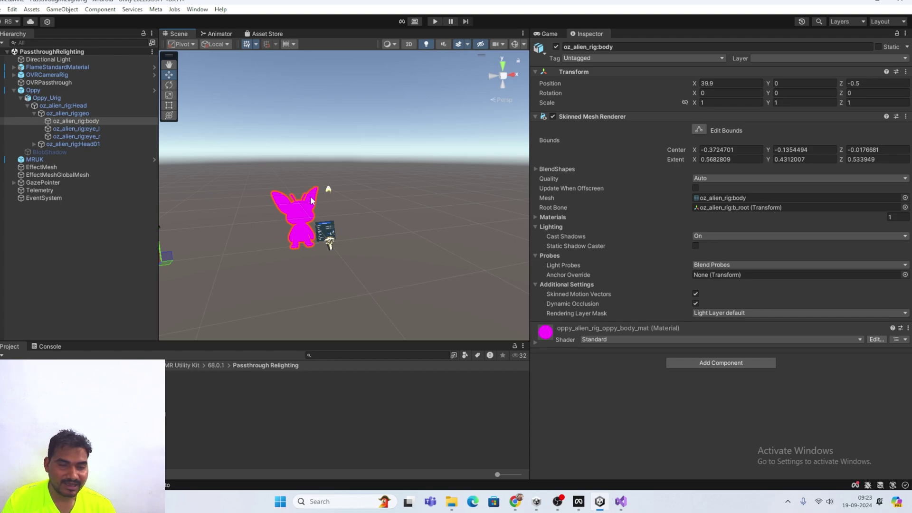
pyautogui.scroll(5, 309, 200)
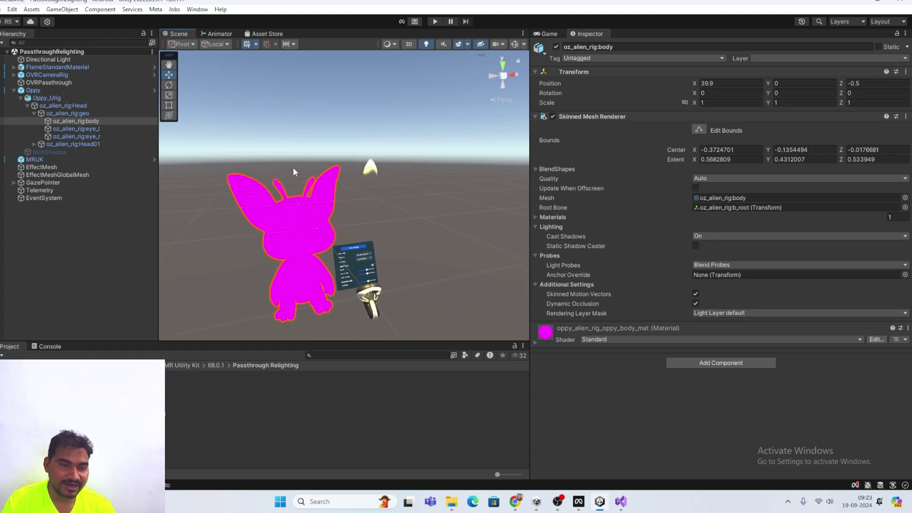
pyautogui.moveTo(282, 179); pyautogui.dragTo(354, 264, button='right')
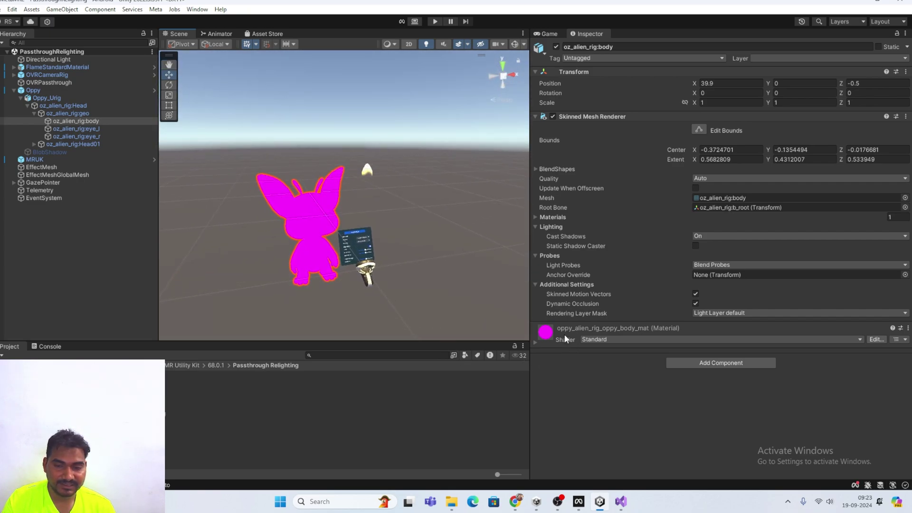
# - Locate Oppy's body and eyes materials in the Project window and select both
pyautogui.click(535, 342)
pyautogui.click(701, 198)
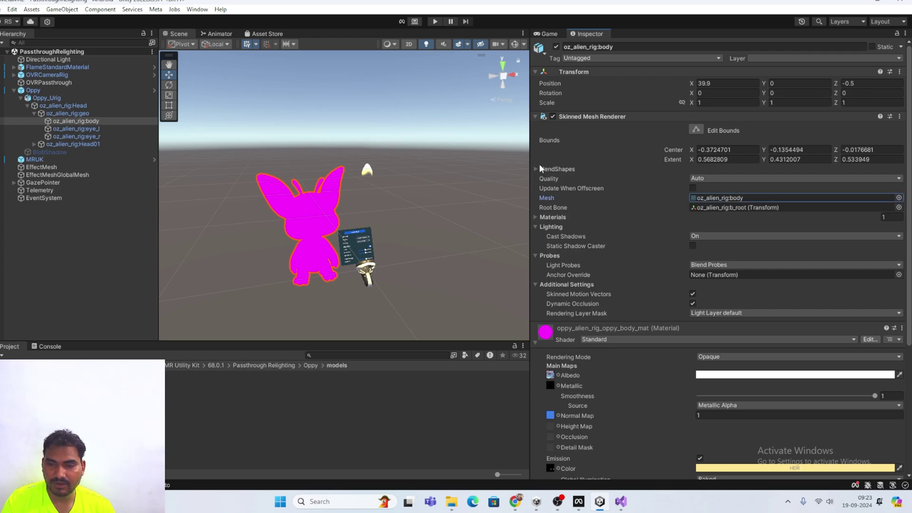
pyautogui.click(537, 216)
pyautogui.click(722, 230)
pyautogui.click(143, 375)
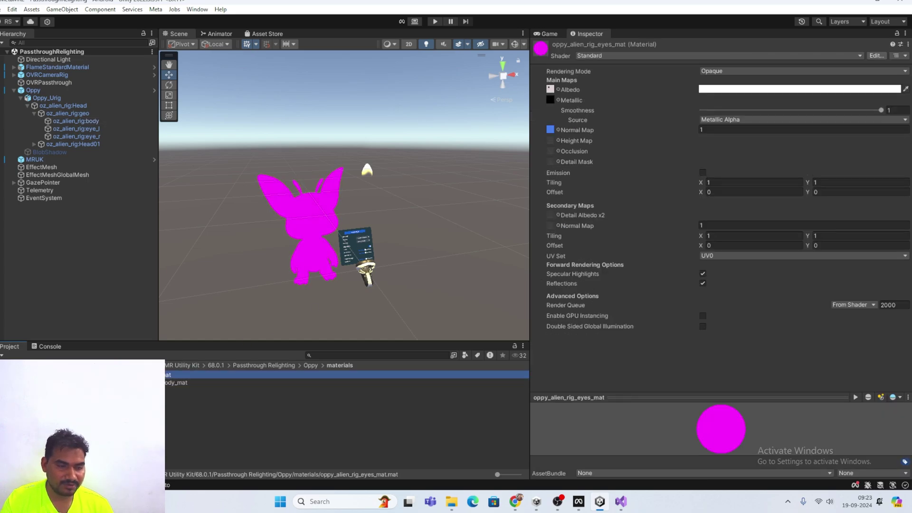
pyautogui.keyDown('shift'); pyautogui.click(143, 383); pyautogui.keyUp('shift')
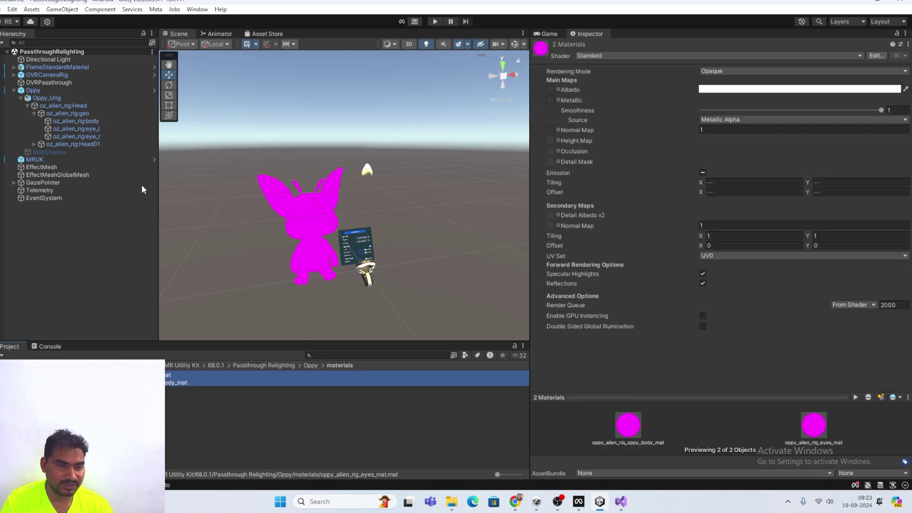
# - Convert both selected Oppy materials to Universal Render Pipeline/Lit and view the textured character
pyautogui.click(12, 9)
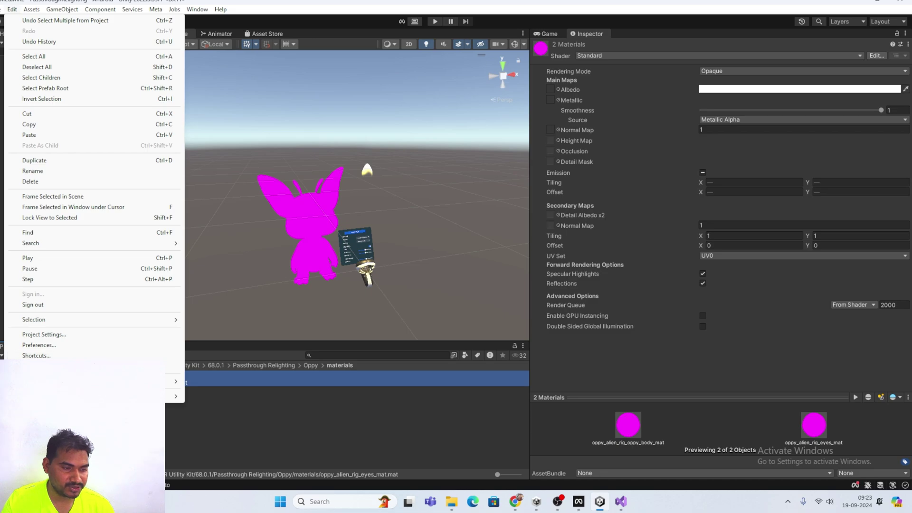
pyautogui.moveTo(143, 397)
pyautogui.moveTo(214, 396)
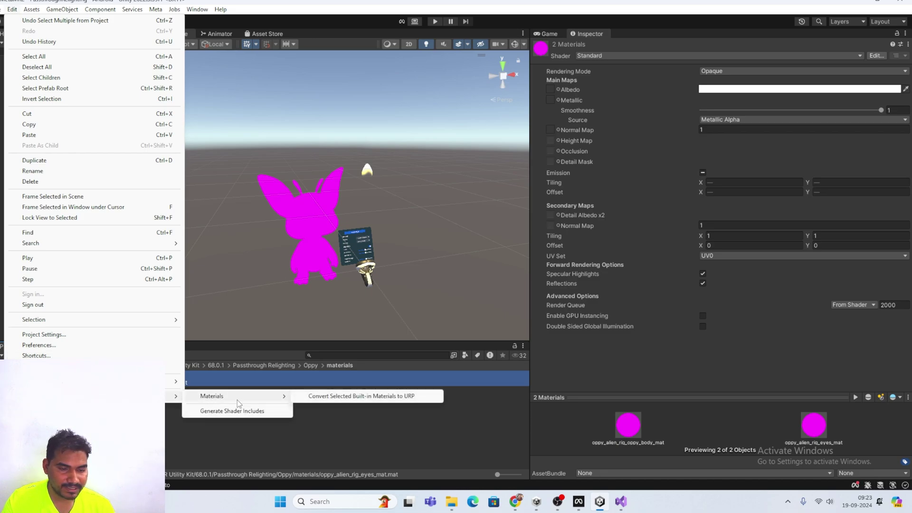
pyautogui.click(346, 397)
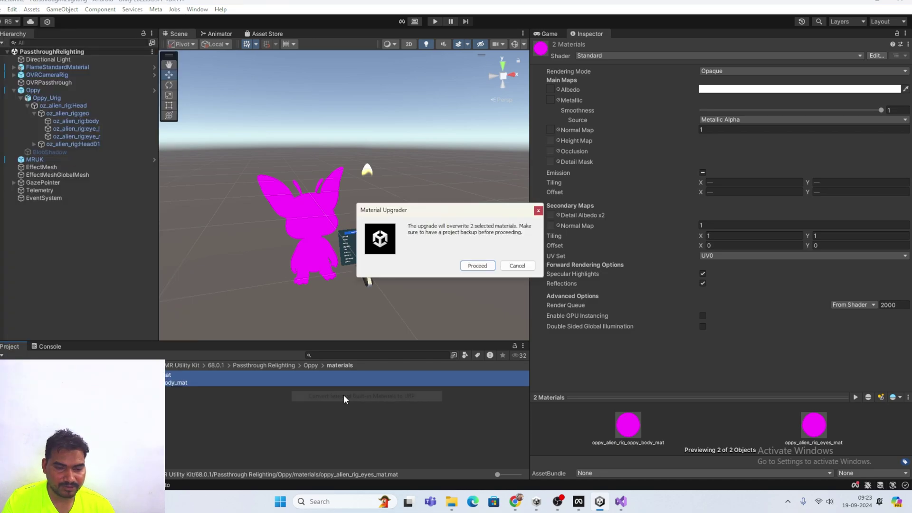
pyautogui.click(476, 265)
pyautogui.scroll(5, 335, 233)
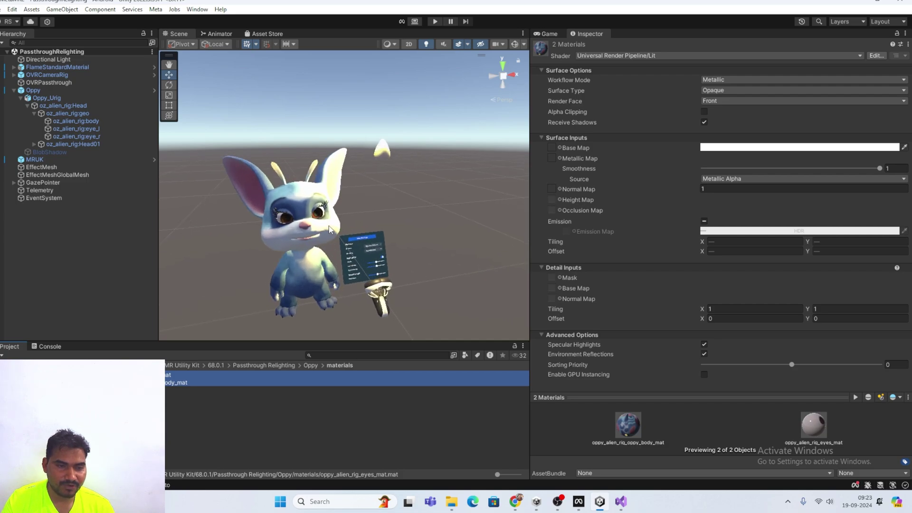
pyautogui.keyDown('alt'); pyautogui.moveTo(333, 214); pyautogui.dragTo(332, 143); pyautogui.keyUp('alt')
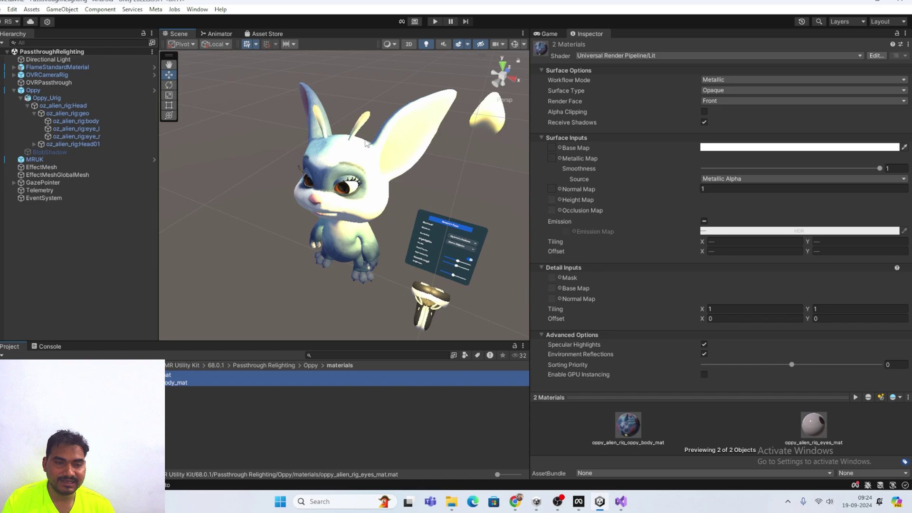
pyautogui.click(45, 316)
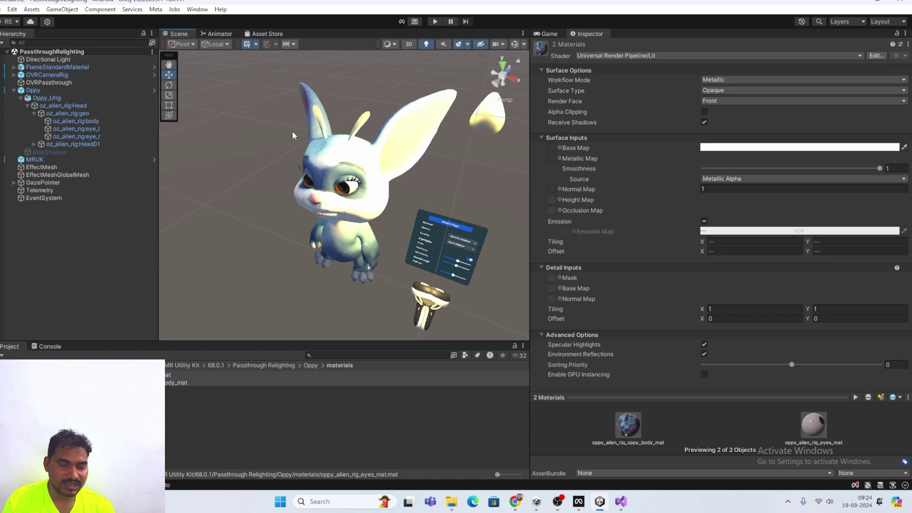
pyautogui.keyDown('alt'); pyautogui.moveTo(293, 135); pyautogui.dragTo(245, 176); pyautogui.keyUp('alt')
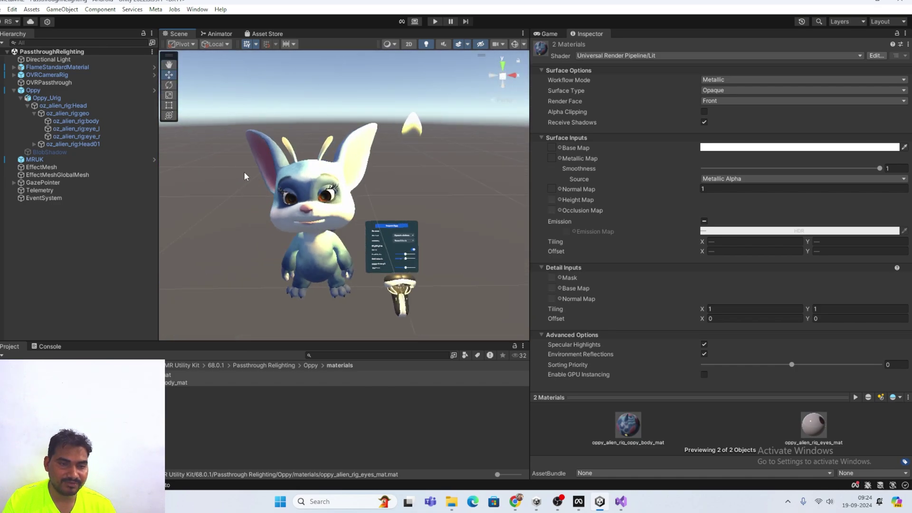
# - Orbit close to Oppy, run the scene, select the oz_alien_rig:body mesh, then exit Play mode
pyautogui.click(318, 174)
pyautogui.scroll(-1, 613, 190)
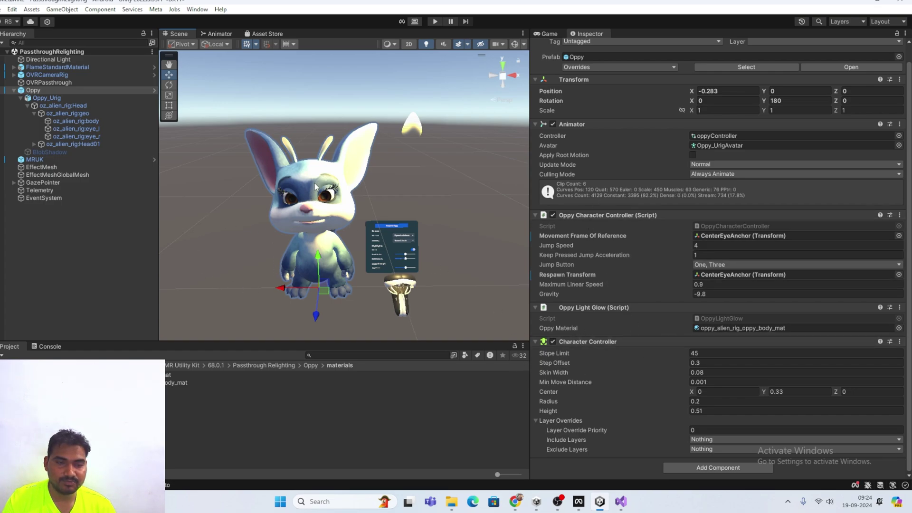
pyautogui.keyDown('alt'); pyautogui.moveTo(236, 237); pyautogui.dragTo(295, 145); pyautogui.keyUp('alt')
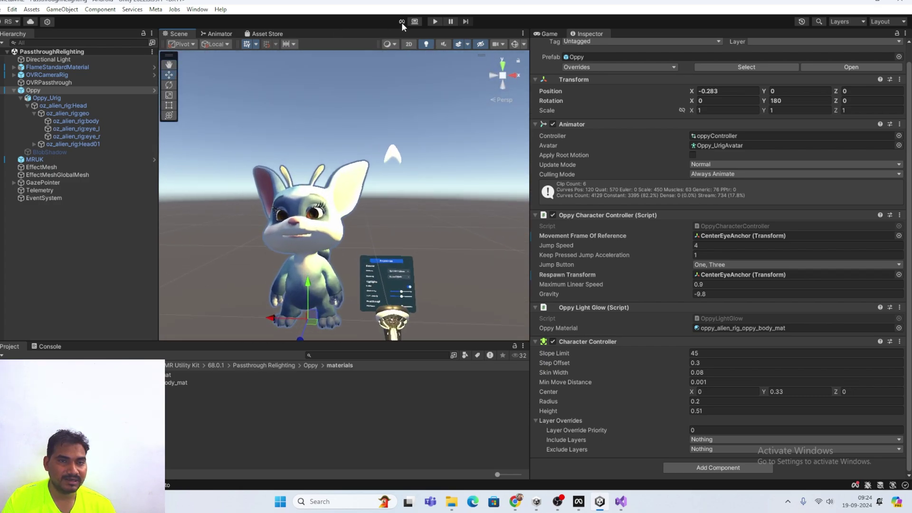
pyautogui.click(435, 22)
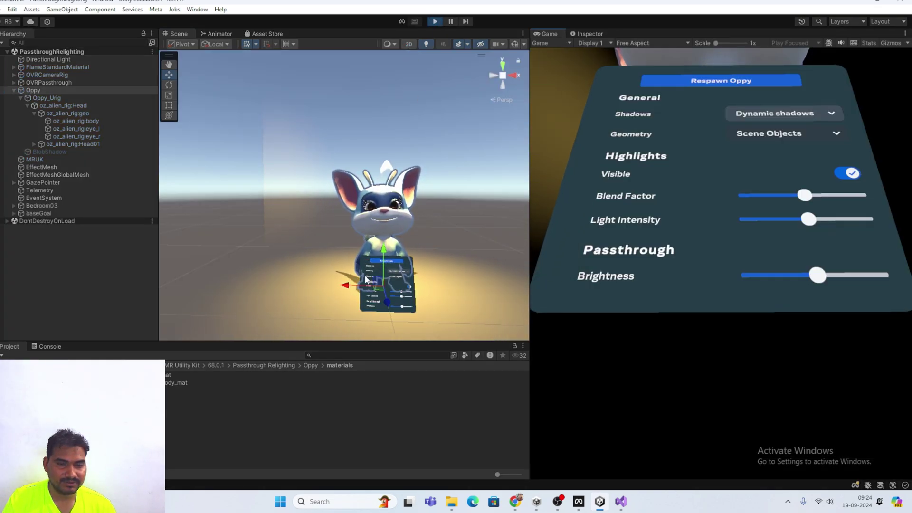
pyautogui.click(372, 219)
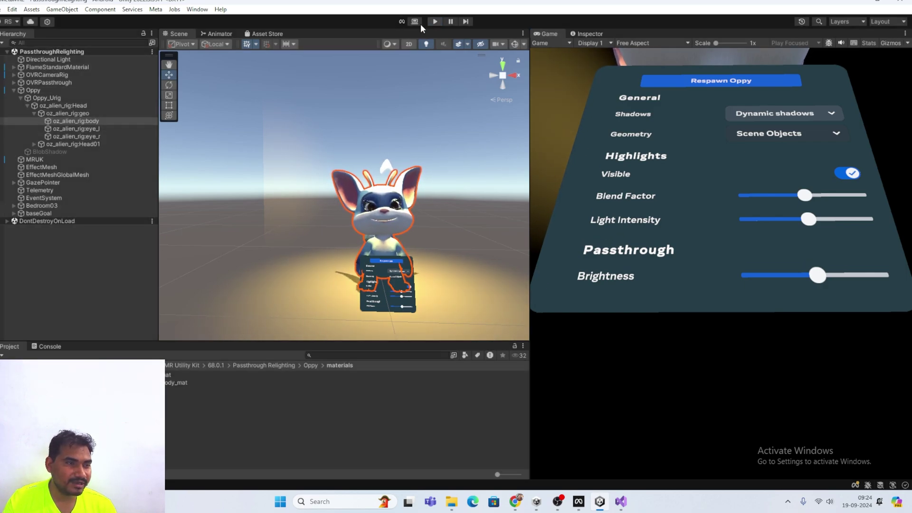
pyautogui.click(435, 21)
# - Inspect the FlameStandardMaterial, OVRPassthrough and OVRCameraRig objects in the Inspector
pyautogui.click(83, 69)
pyautogui.click(82, 69)
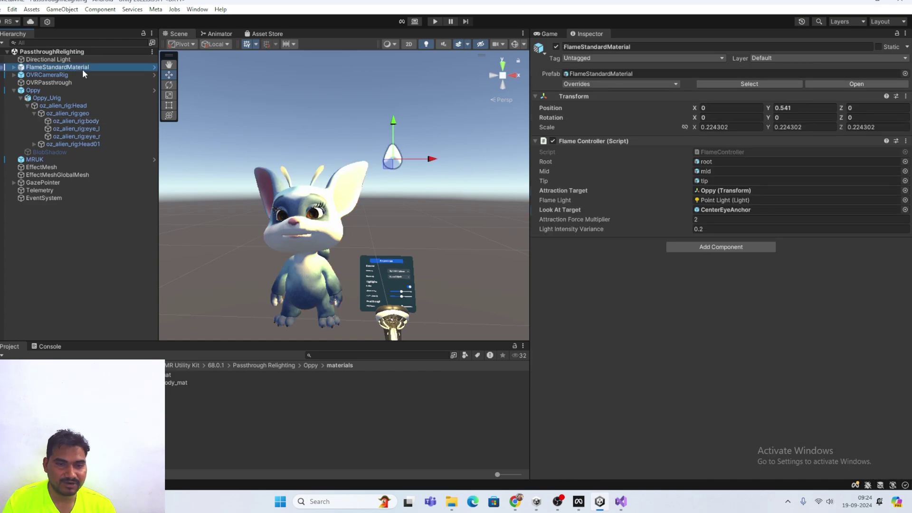
pyautogui.click(58, 81)
pyautogui.click(55, 75)
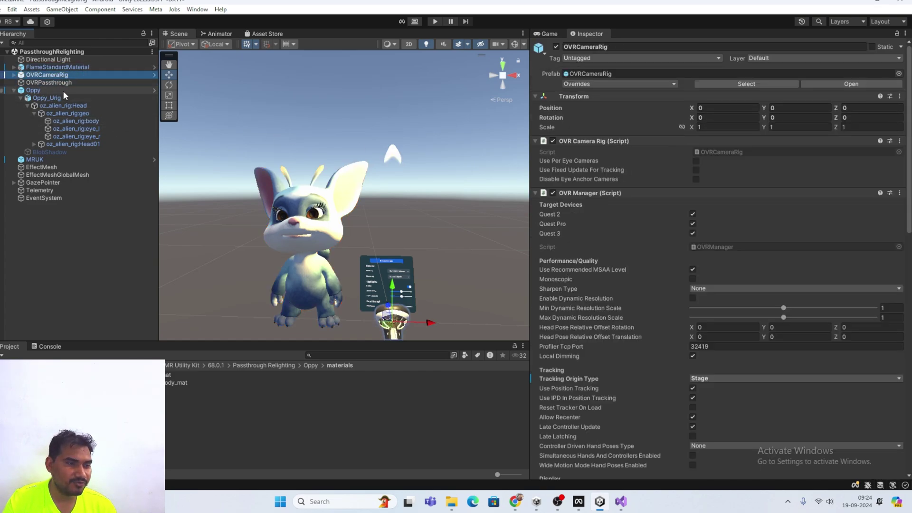
# - Check MRUK's first Scene Loaded Event listener, revisit OVRCameraRig, then view EffectMesh's settings
pyautogui.click(47, 161)
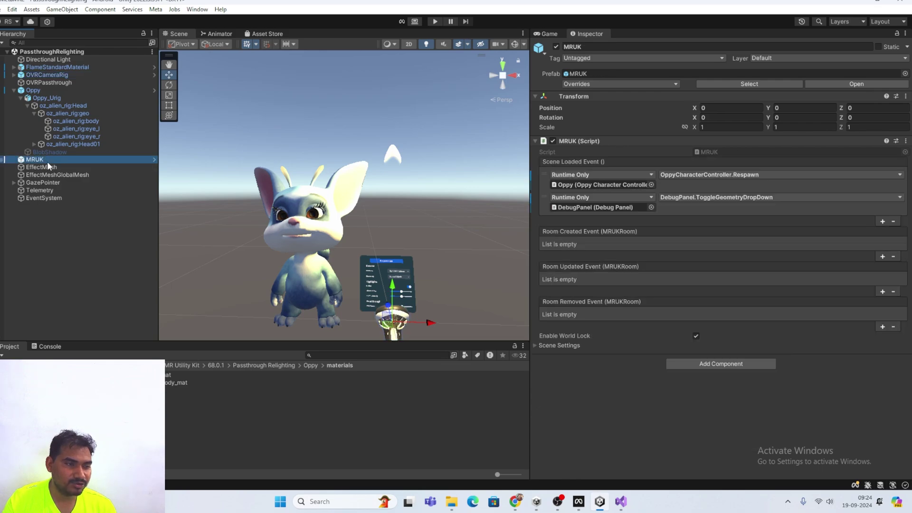
pyautogui.click(584, 175)
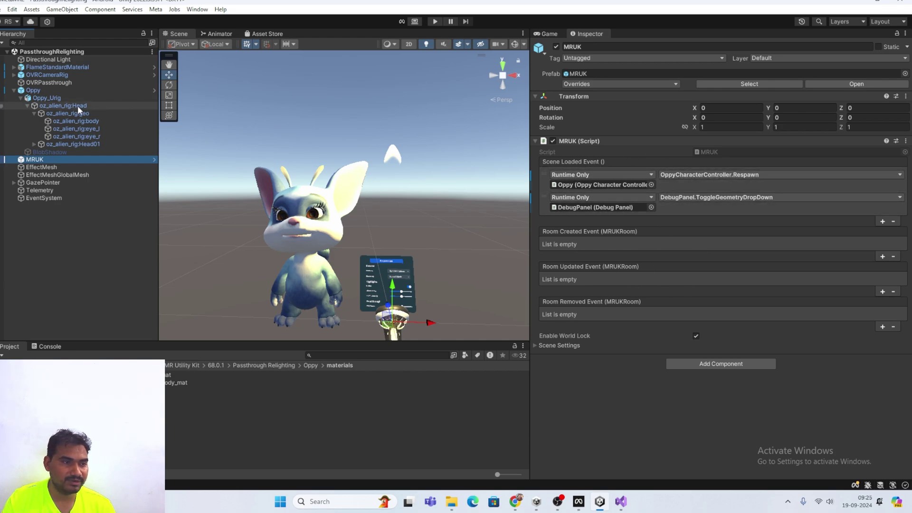
pyautogui.click(33, 76)
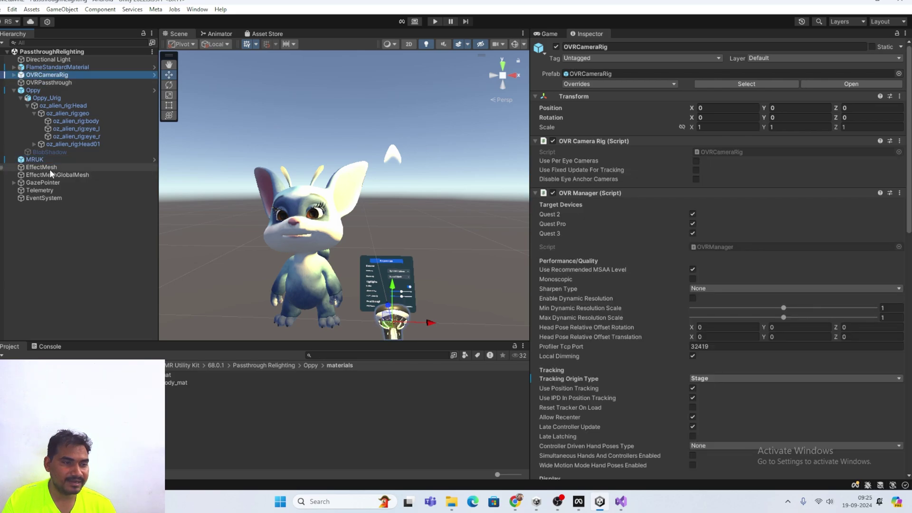
pyautogui.click(49, 169)
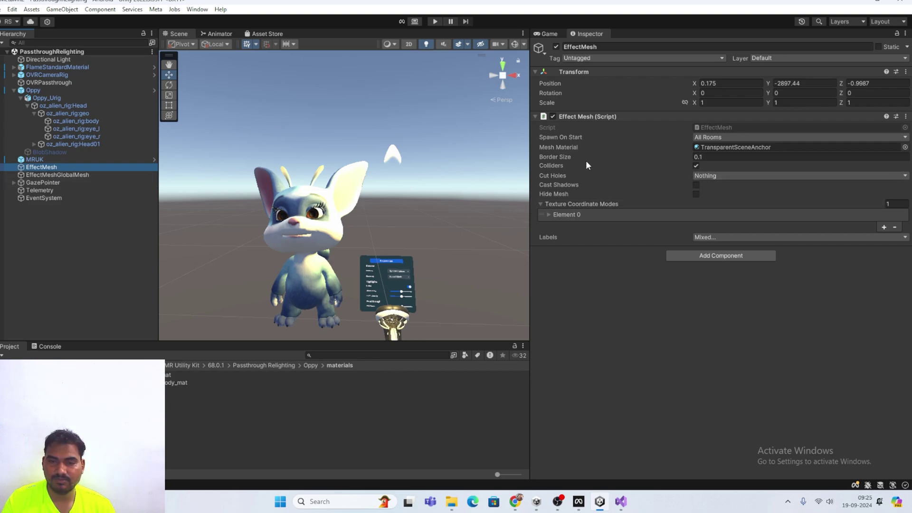
# - Review EffectMesh's Spawn On Start choices and keep All Rooms
pyautogui.click(698, 136)
pyautogui.click(715, 139)
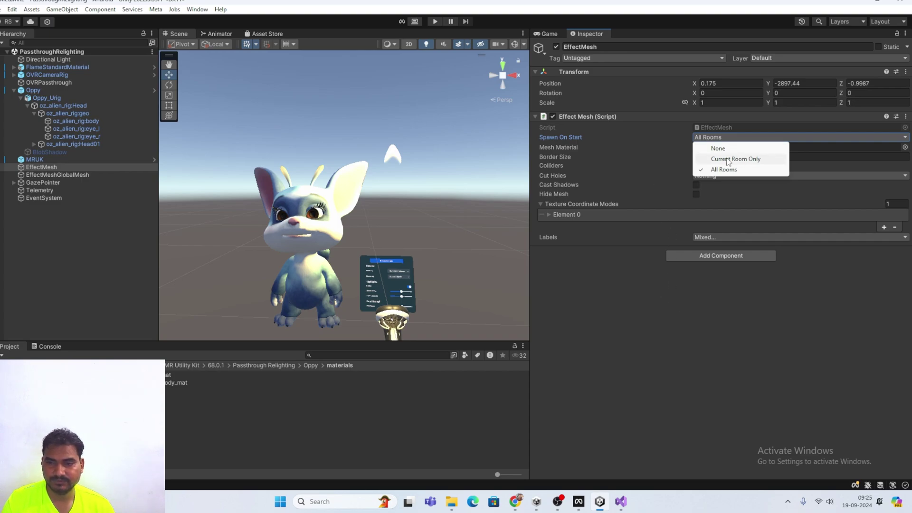
pyautogui.click(659, 221)
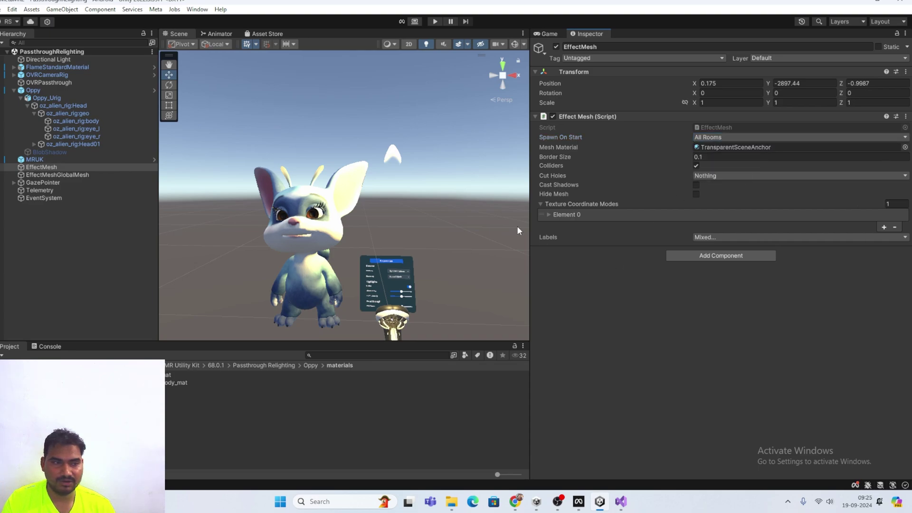
# - Inspect EffectMeshGlobalMesh, GazePointer and Telemetry, then tilt the Scene view down onto Oppy
pyautogui.click(90, 175)
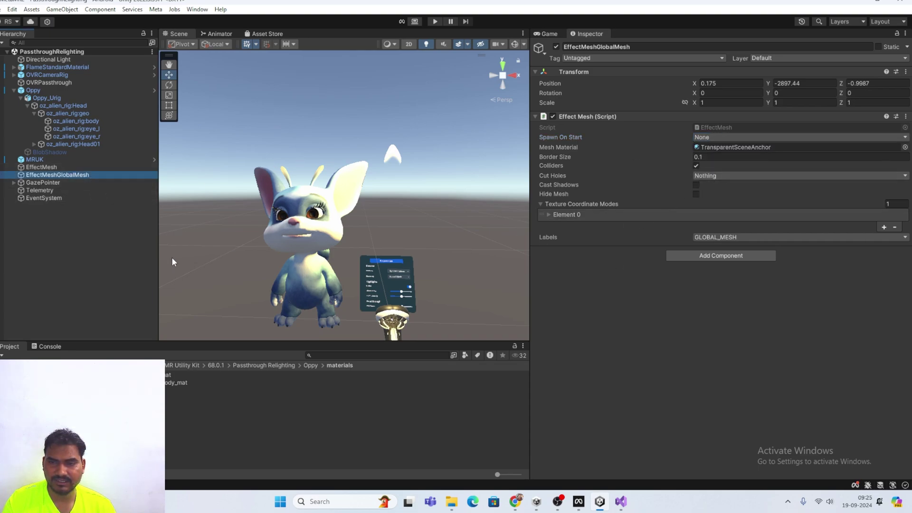
pyautogui.click(45, 183)
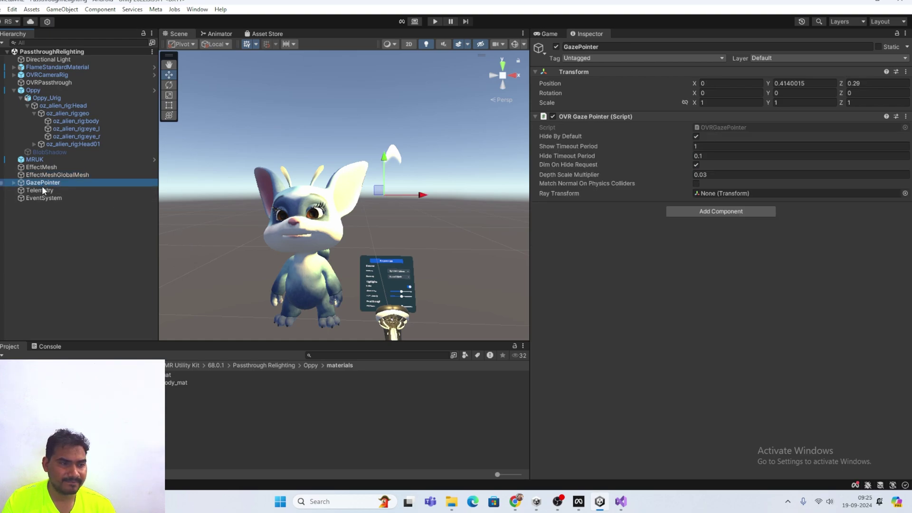
pyautogui.click(39, 191)
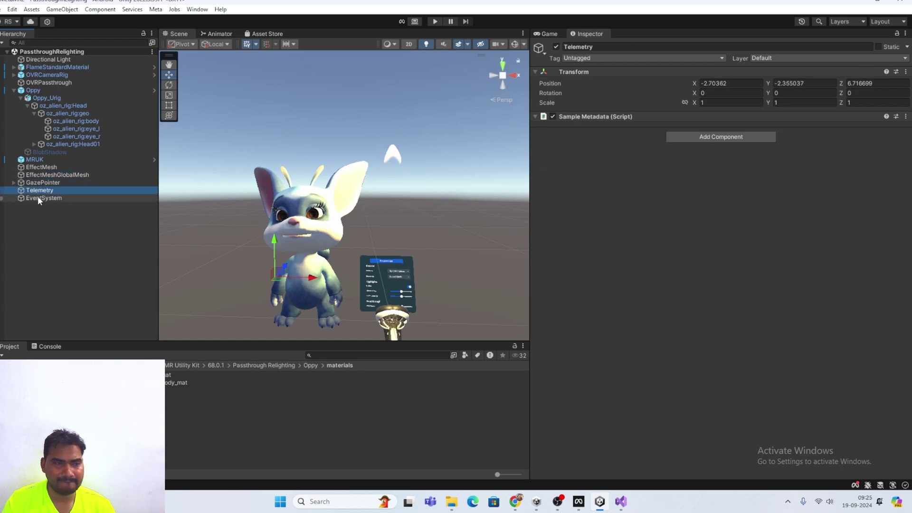
pyautogui.scroll(-5, 350, 170)
pyautogui.keyDown('alt'); pyautogui.moveTo(303, 152); pyautogui.dragTo(172, 147); pyautogui.keyUp('alt')
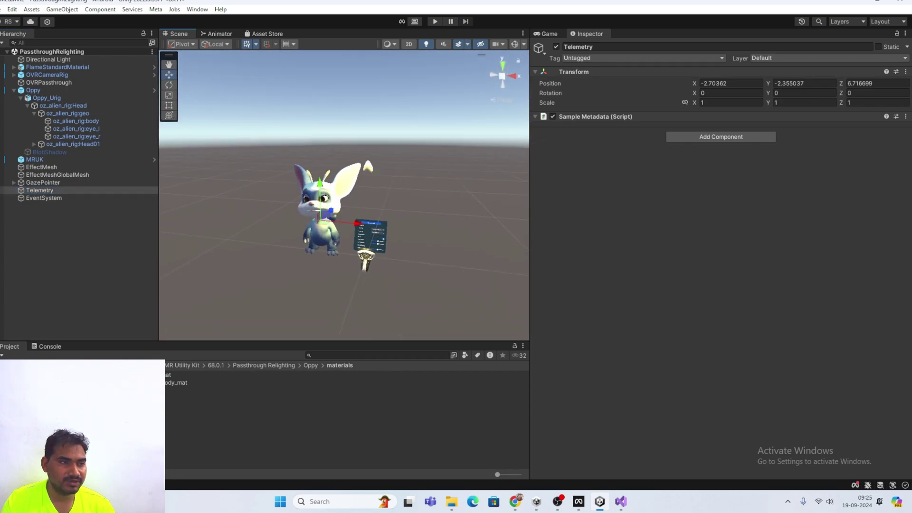
# - In Build Settings, add the open PassthroughRelighting scene and remove MRUKBase from the build list
pyautogui.click(2, 9)
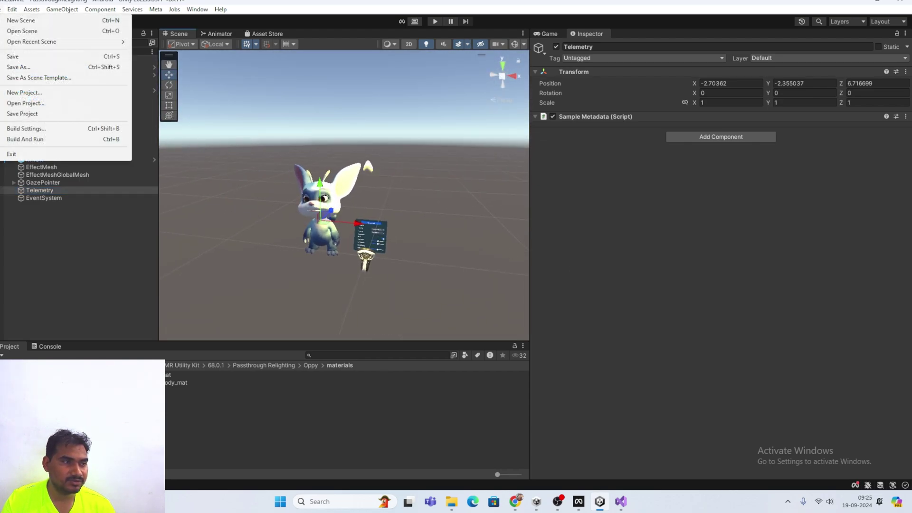
pyautogui.click(38, 128)
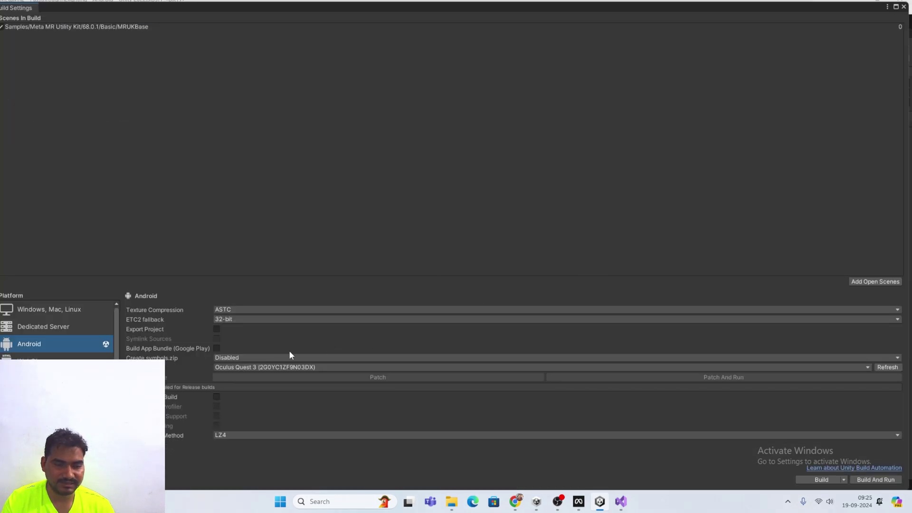
pyautogui.click(876, 282)
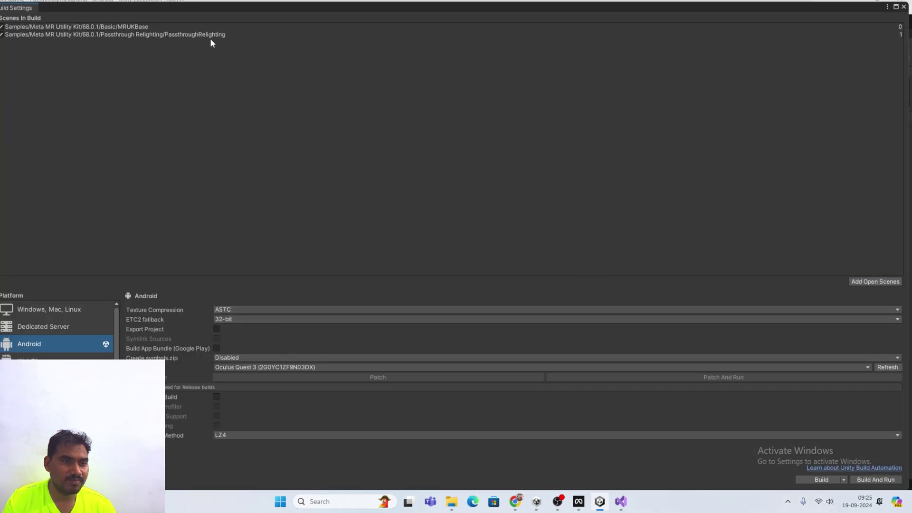
pyautogui.click(124, 27)
pyautogui.press('Delete')
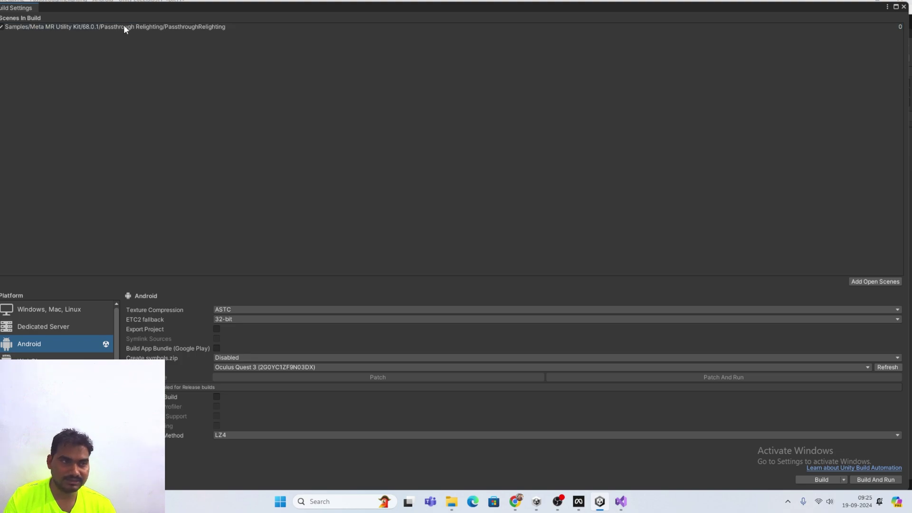
# - Build the Android APK as 'Meta XR Test' and check the Console's error messages
pyautogui.click(812, 477)
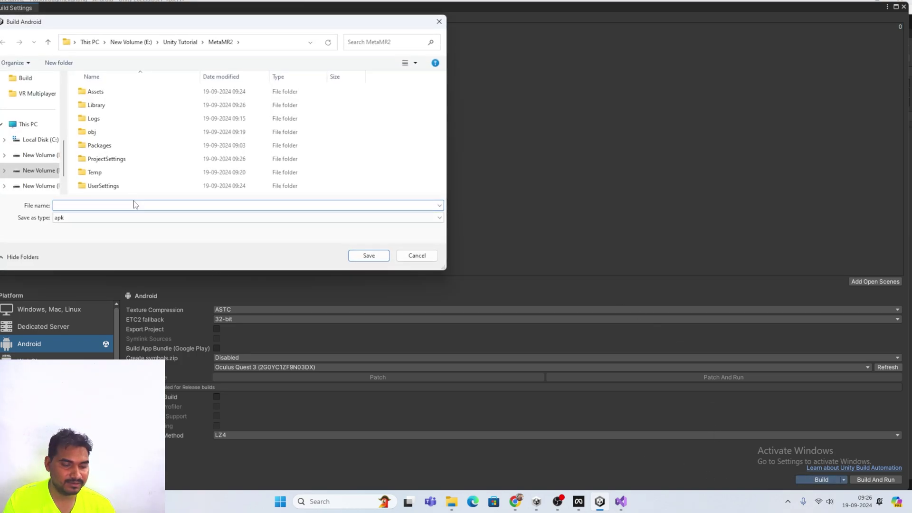
pyautogui.write('Meta ')
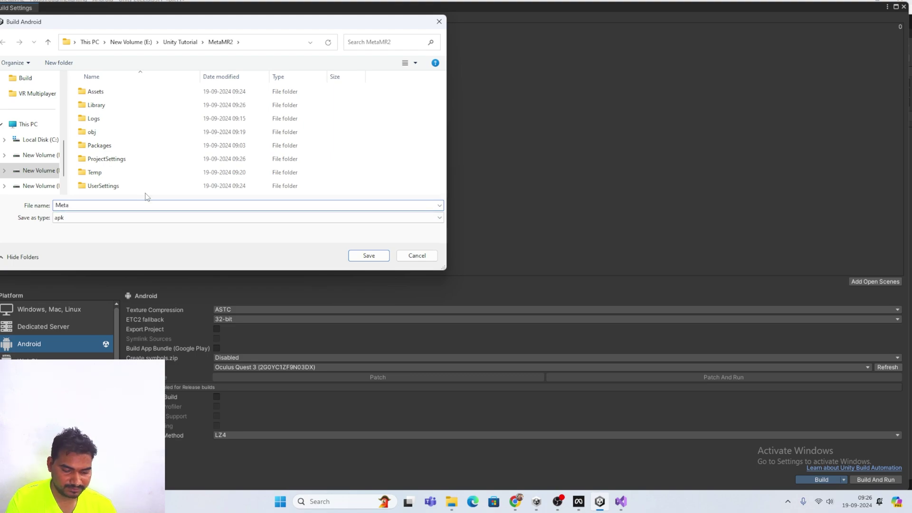
pyautogui.write('XR Test')
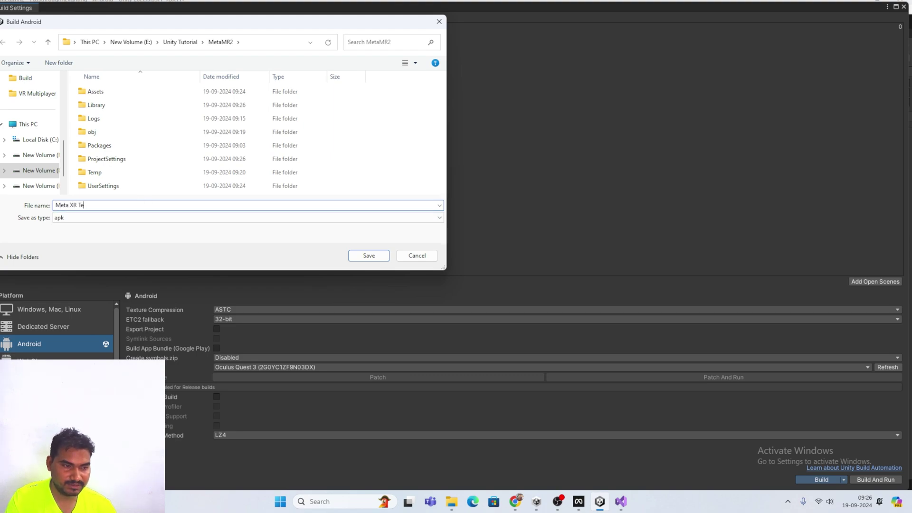
pyautogui.click(369, 256)
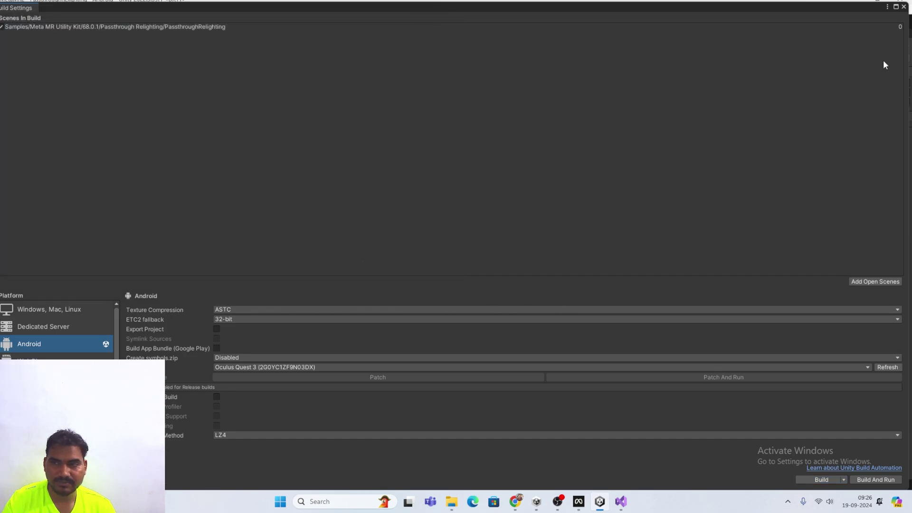
pyautogui.click(903, 7)
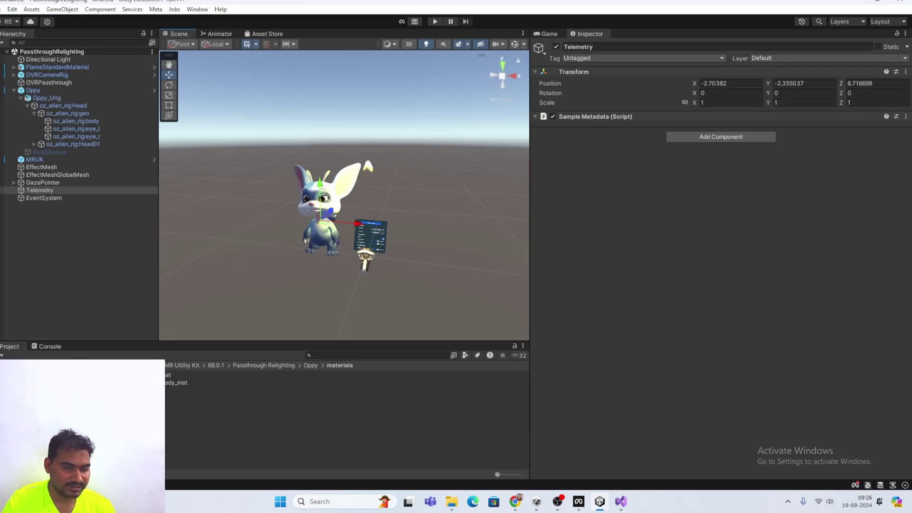
pyautogui.click(48, 348)
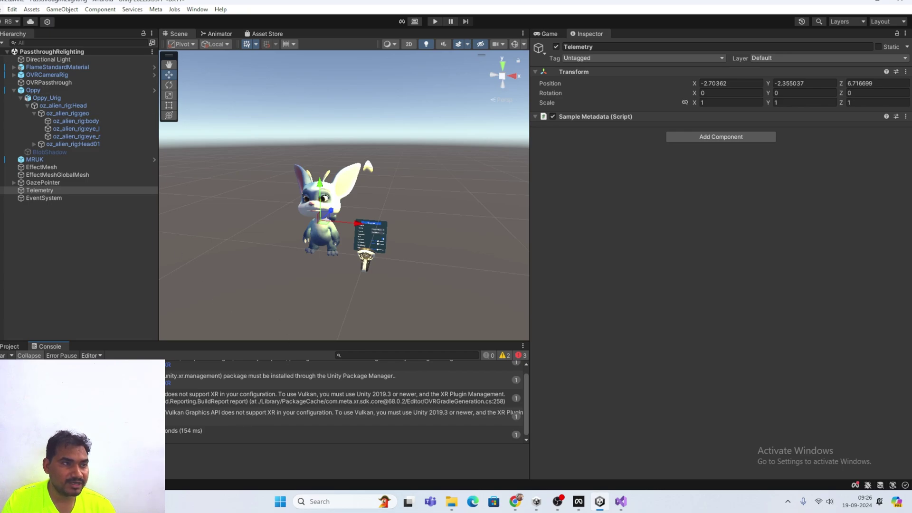
# - Remove Vulkan from the Android Graphics APIs in Player Other Settings, leaving OpenGLES3
pyautogui.click(4, 9)
pyautogui.click(24, 128)
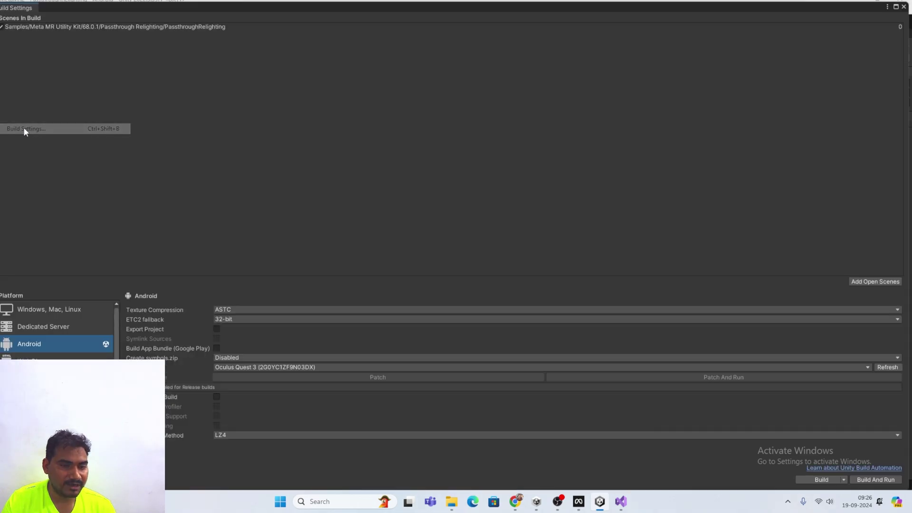
pyautogui.click(21, 480)
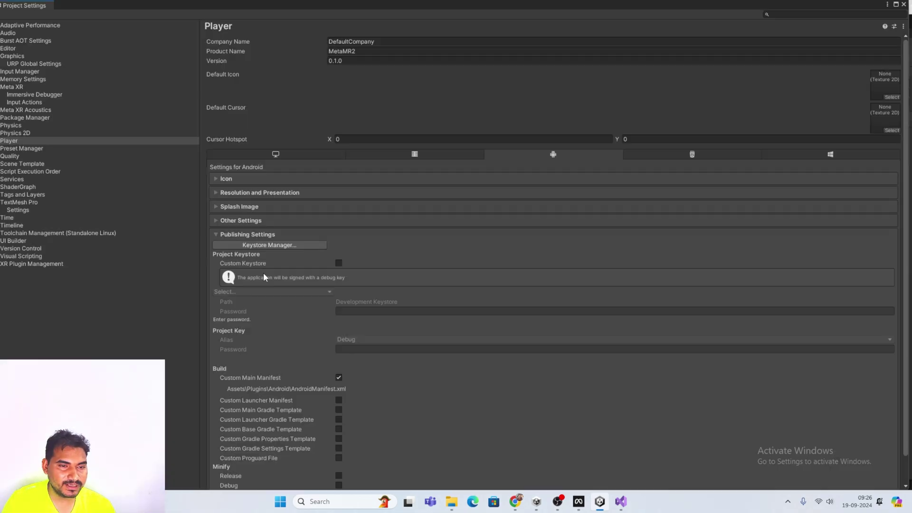
pyautogui.click(264, 188)
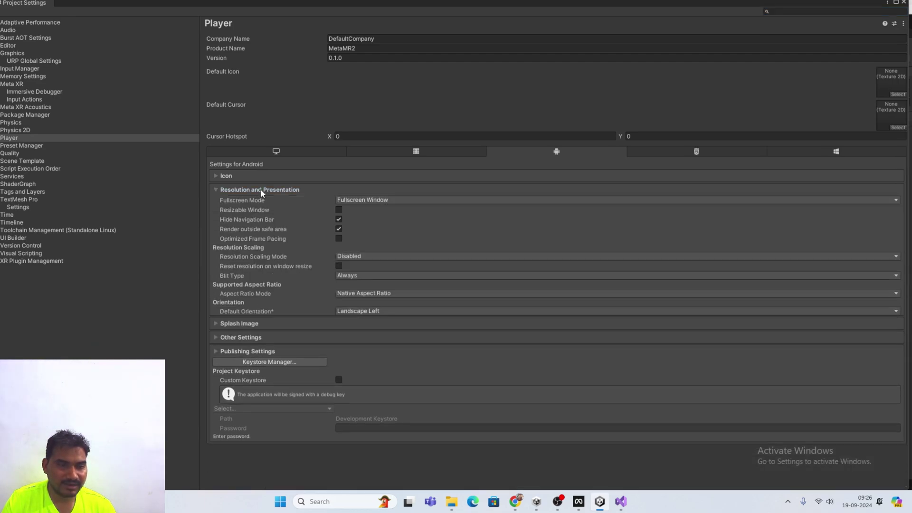
pyautogui.click(216, 189)
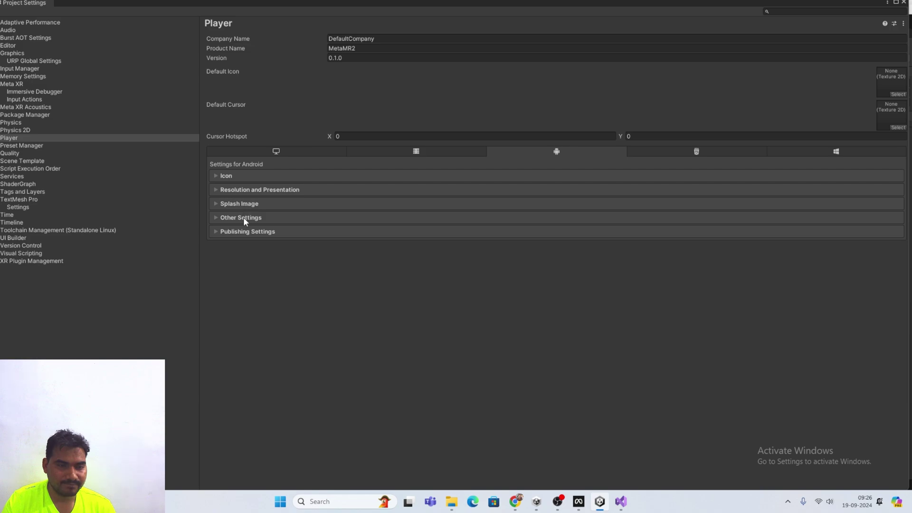
pyautogui.click(244, 217)
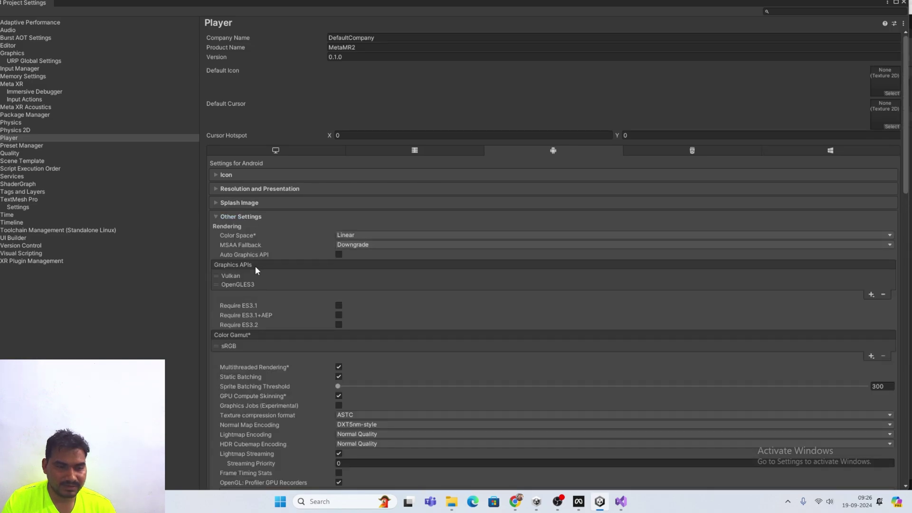
pyautogui.click(235, 277)
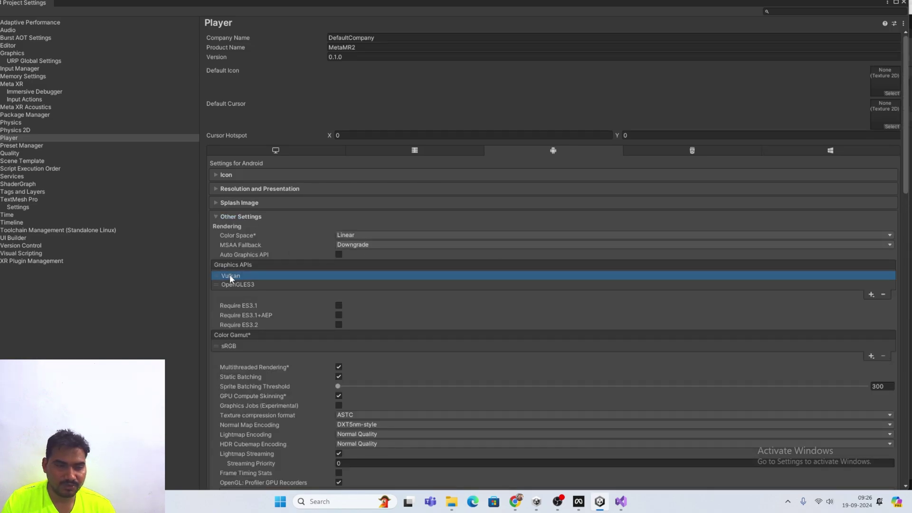
pyautogui.press('Delete')
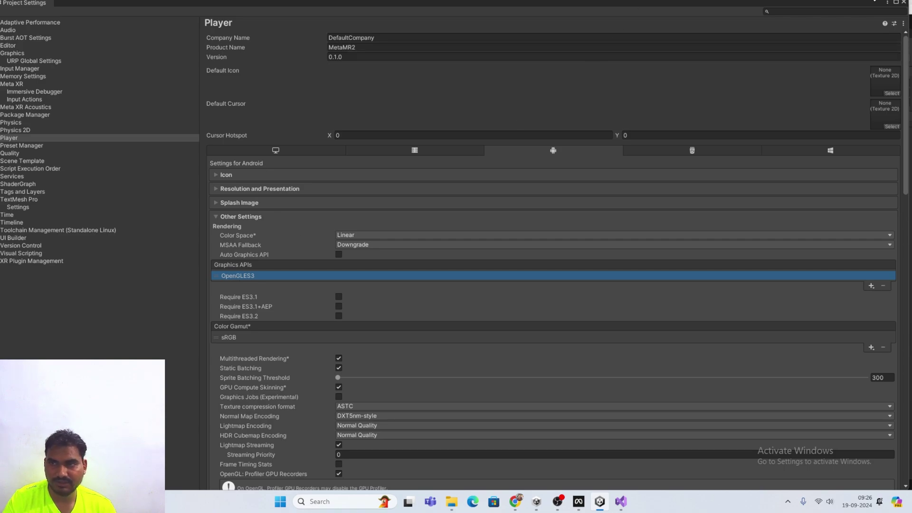
pyautogui.click(904, 3)
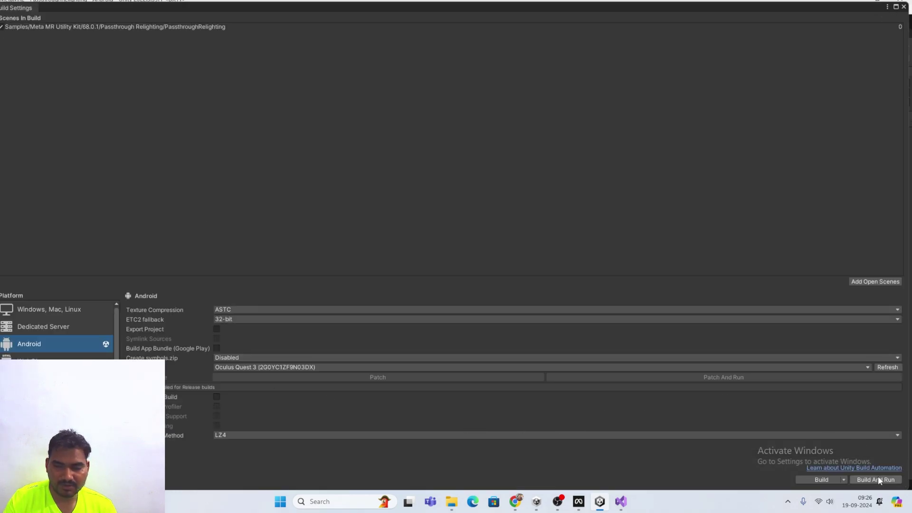
# - Retry the Android APK build under the same name and return to the editor
pyautogui.click(821, 480)
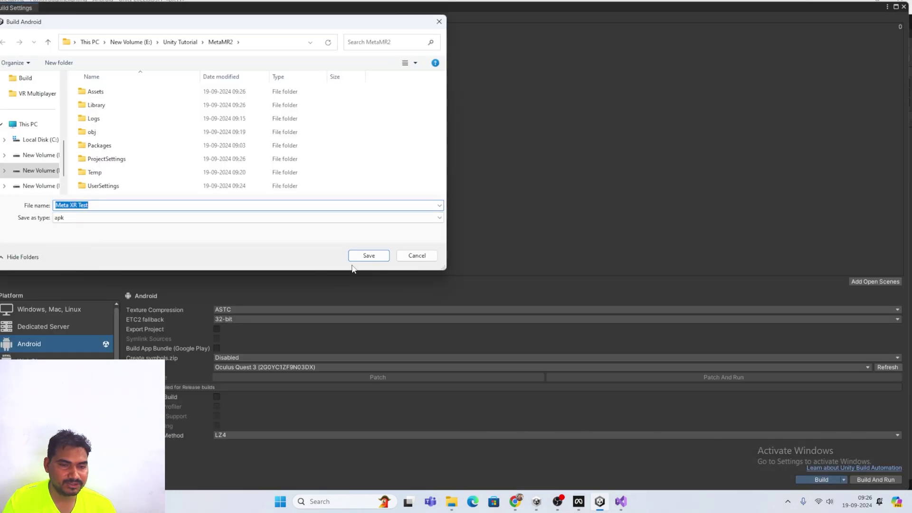
pyautogui.click(366, 255)
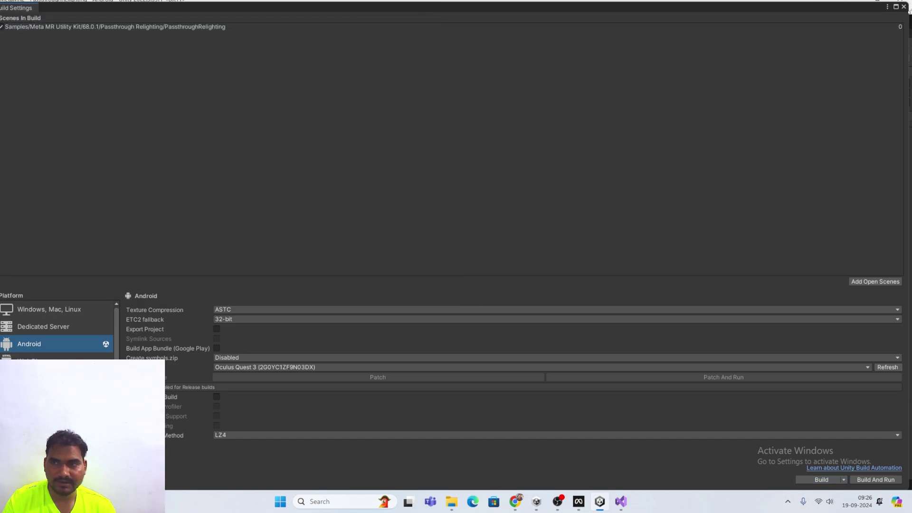
pyautogui.click(904, 7)
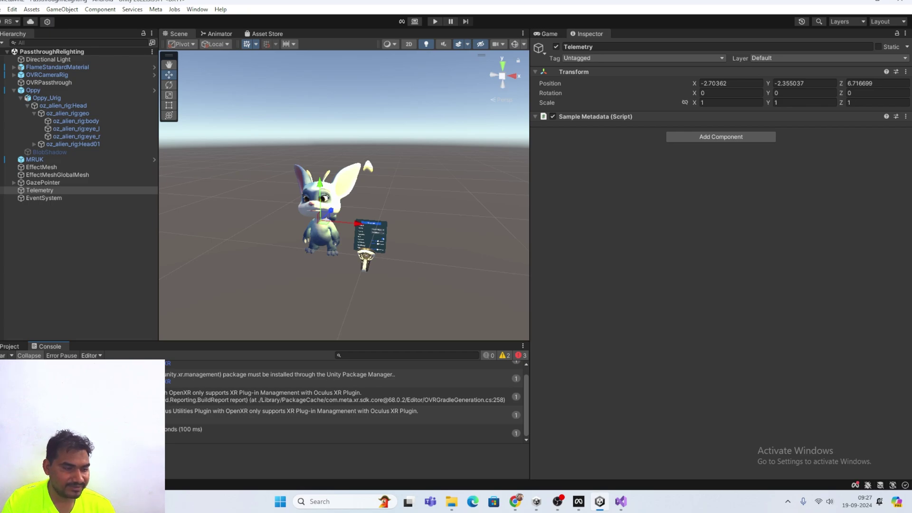
# - Clear the Console and apply the Dynamic Resolution fix in the Meta XR setup checklist
pyautogui.click(6, 355)
pyautogui.click(3, 9)
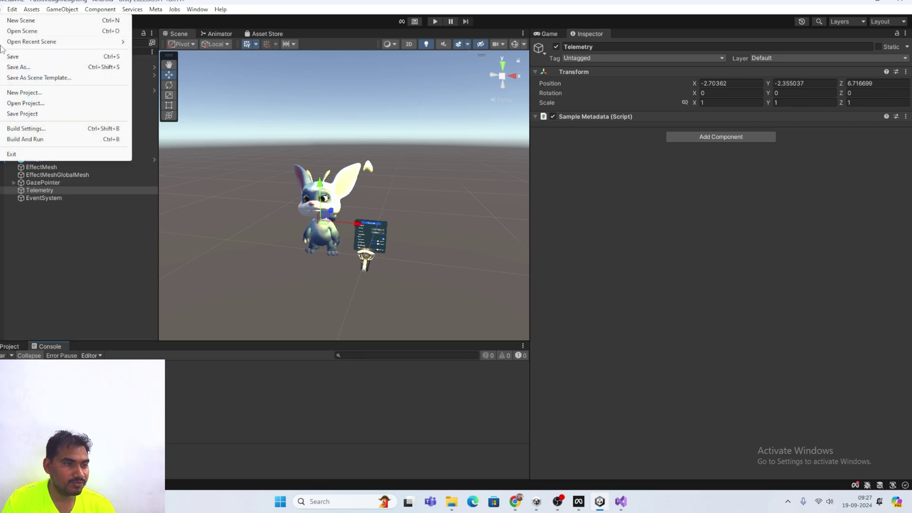
pyautogui.click(41, 128)
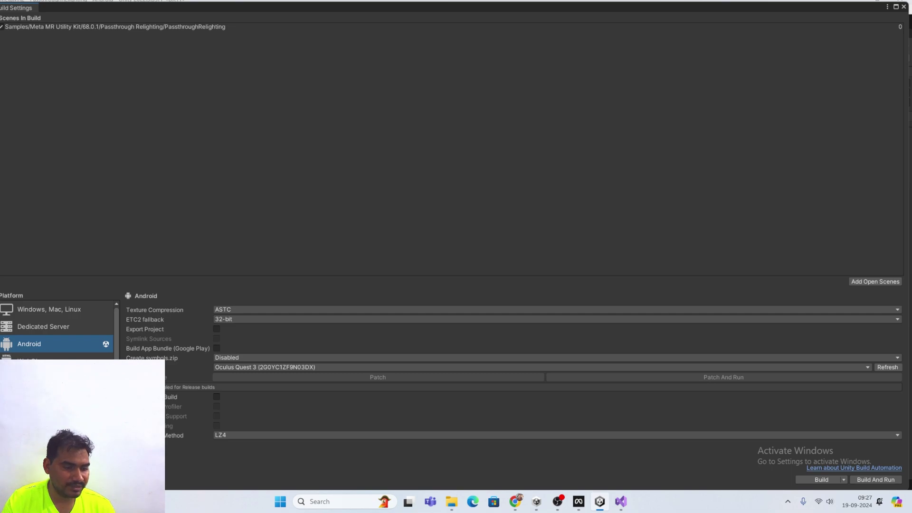
pyautogui.click(28, 480)
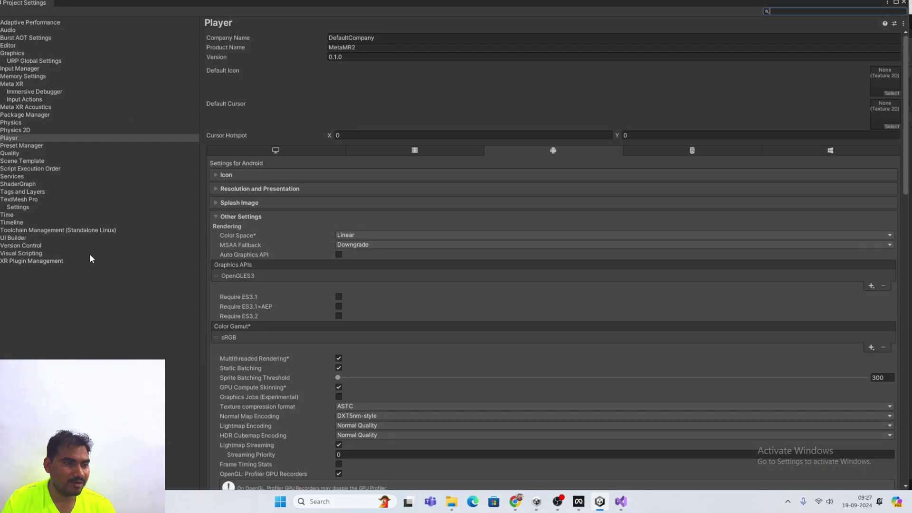
pyautogui.click(21, 85)
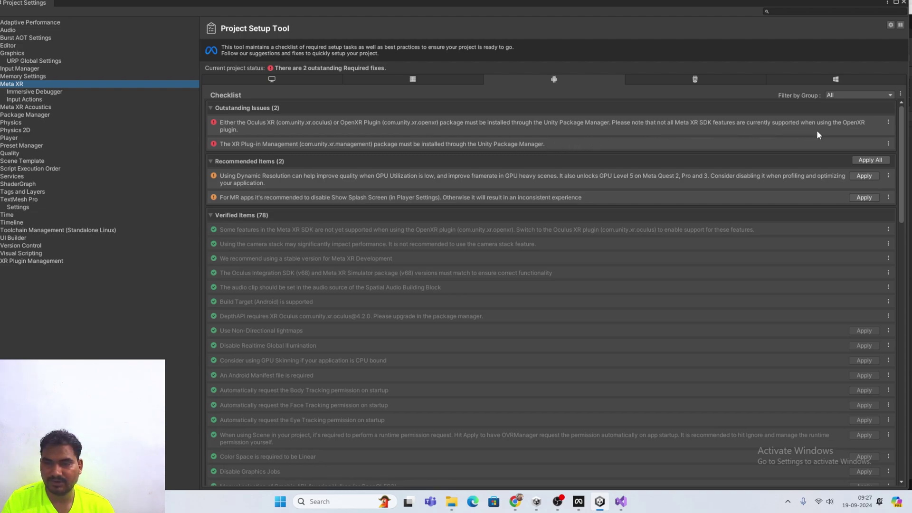
pyautogui.click(872, 160)
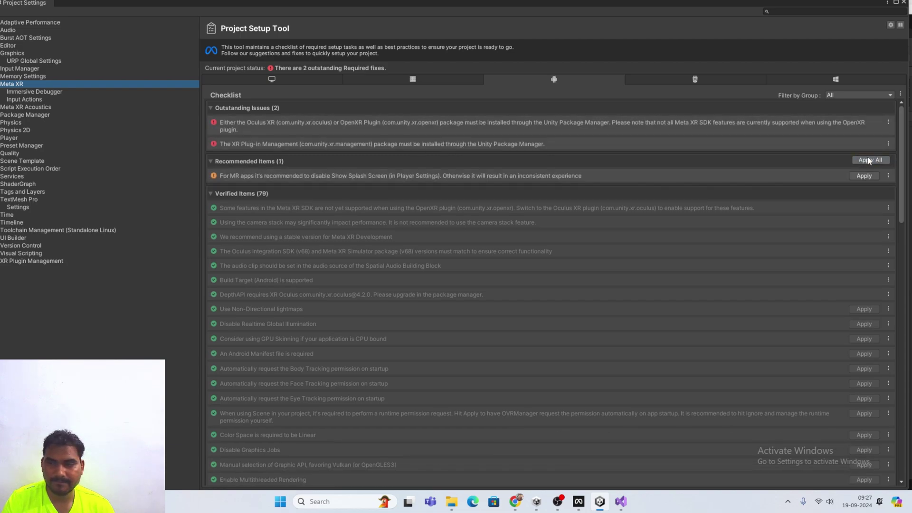
# - Rebuild the Android APK under the same name and return to the editor
pyautogui.click(904, 2)
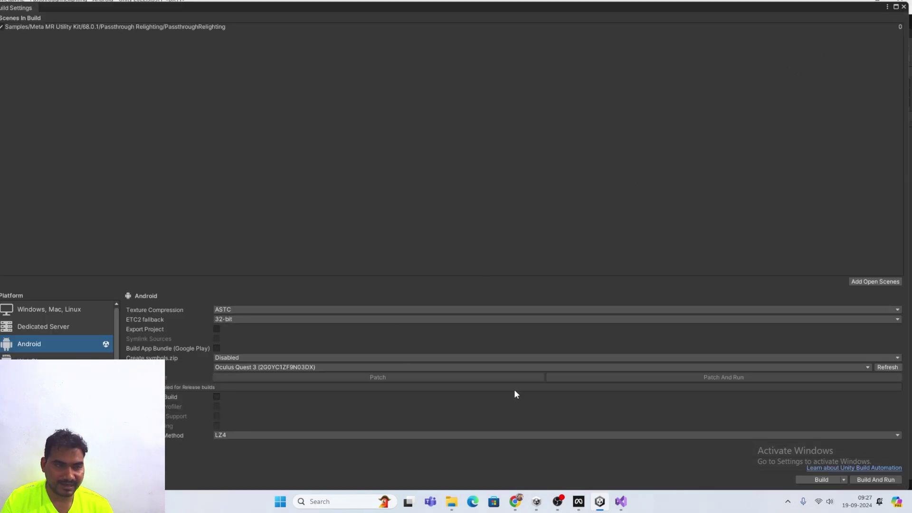
pyautogui.click(821, 479)
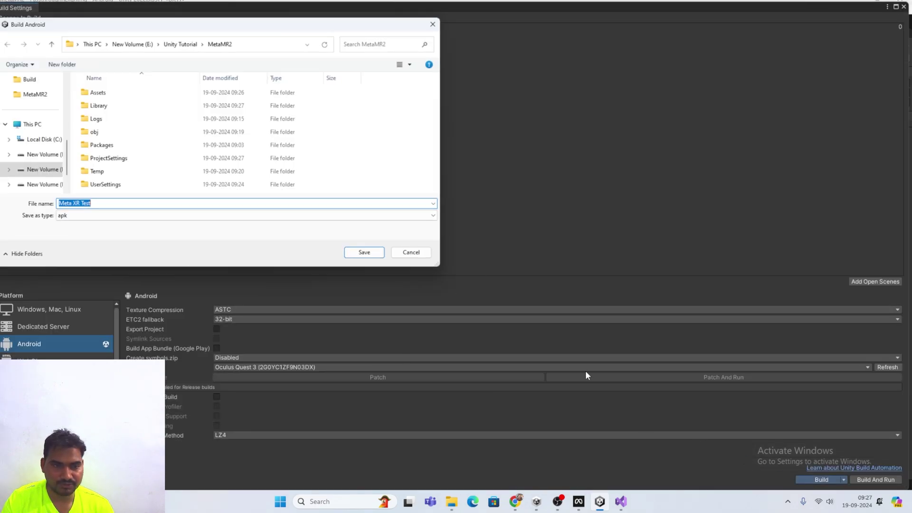
pyautogui.click(369, 256)
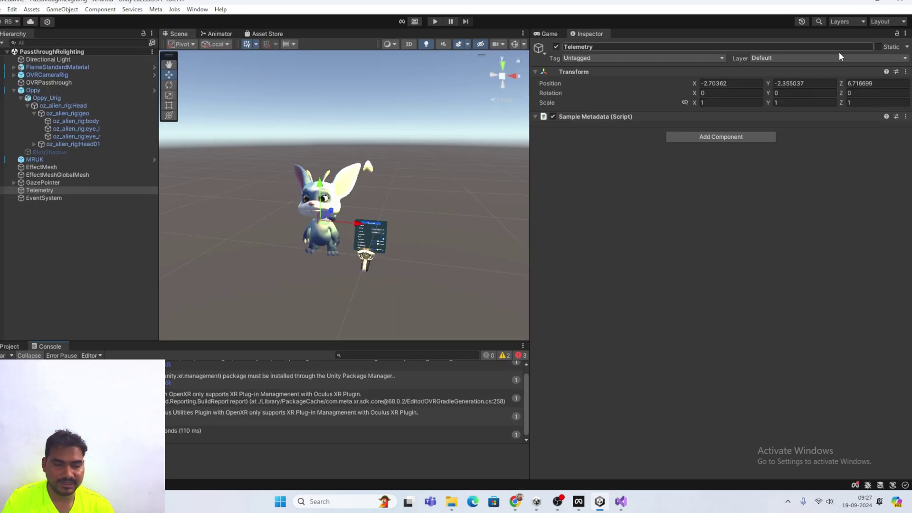
pyautogui.click(904, 7)
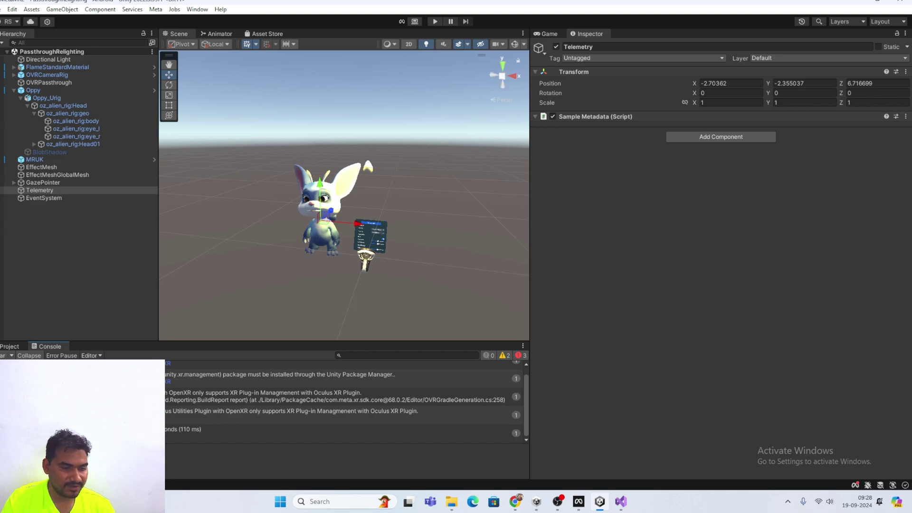
# - Clear the Console, install XR Plug-in Management and enable the Oculus provider for Android
pyautogui.click(5, 355)
pyautogui.click(2, 9)
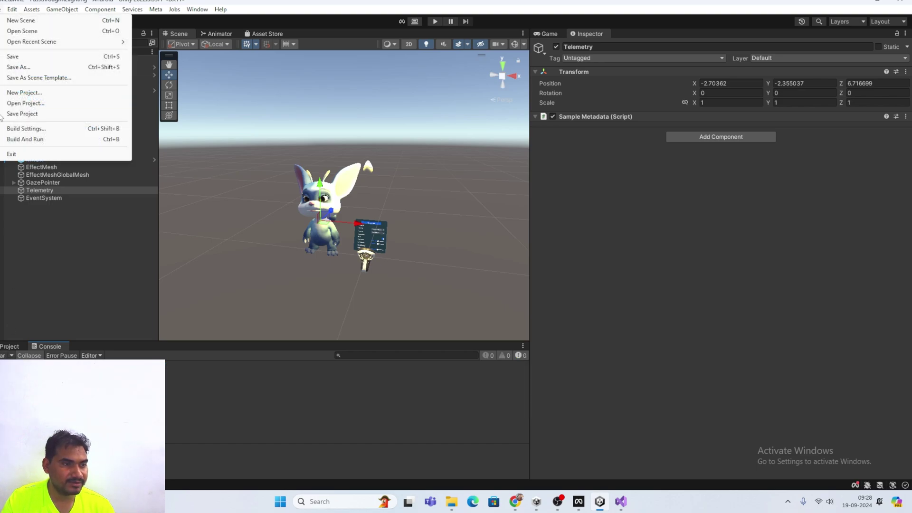
pyautogui.click(26, 129)
pyautogui.click(24, 480)
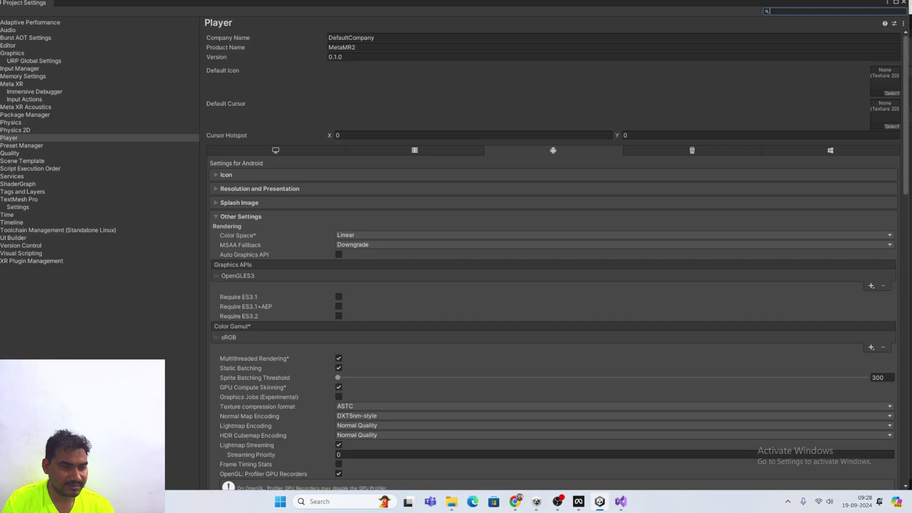
pyautogui.click(39, 262)
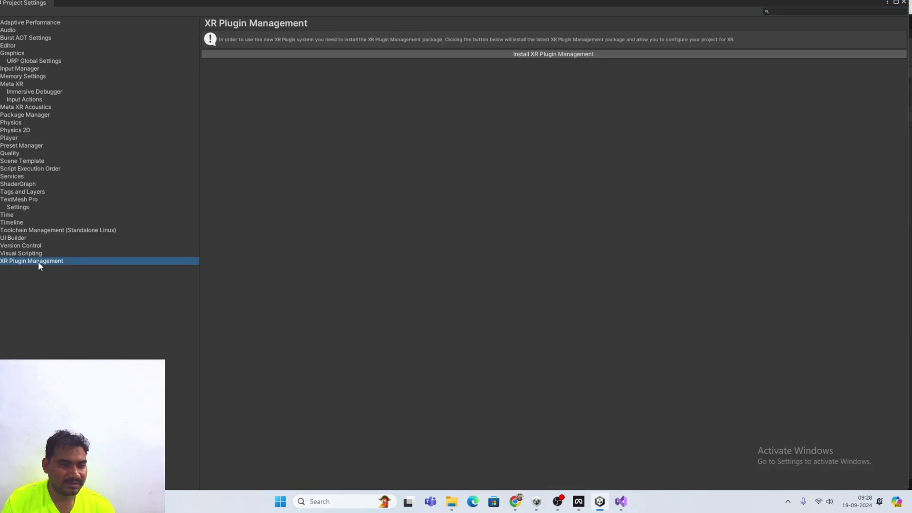
pyautogui.click(517, 55)
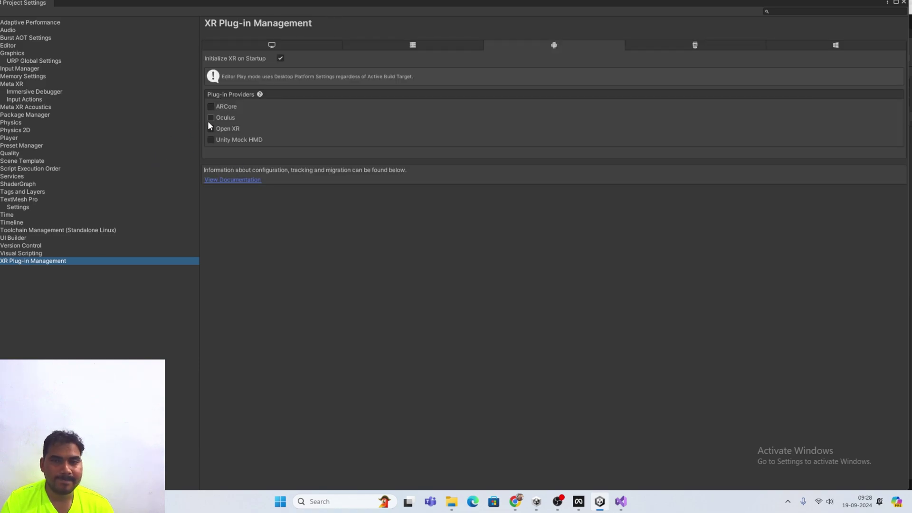
pyautogui.click(211, 117)
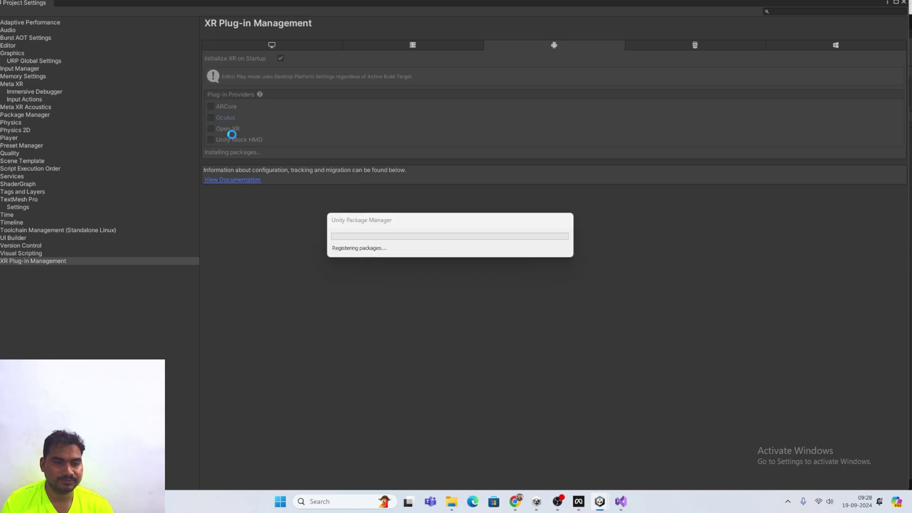
# - Apply the Low Overhead Mode fix and all remaining Meta XR recommendations
pyautogui.click(23, 87)
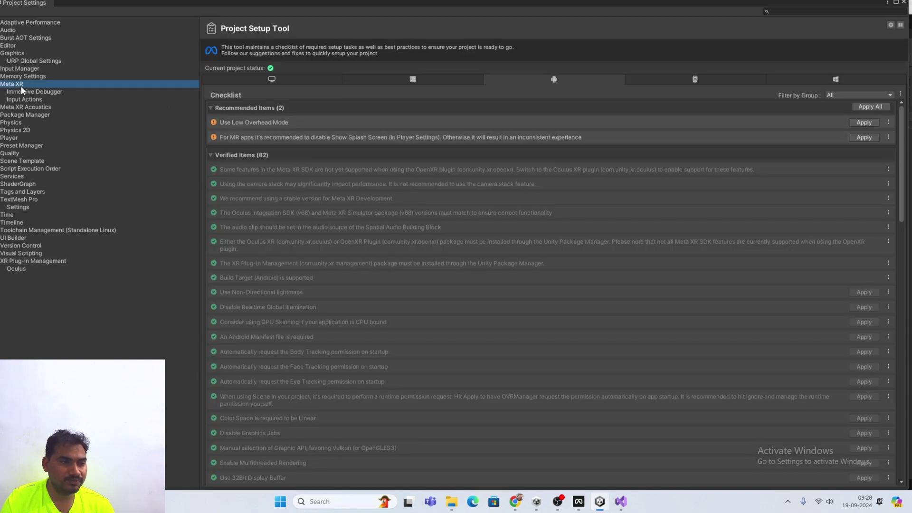
pyautogui.click(866, 138)
pyautogui.click(867, 107)
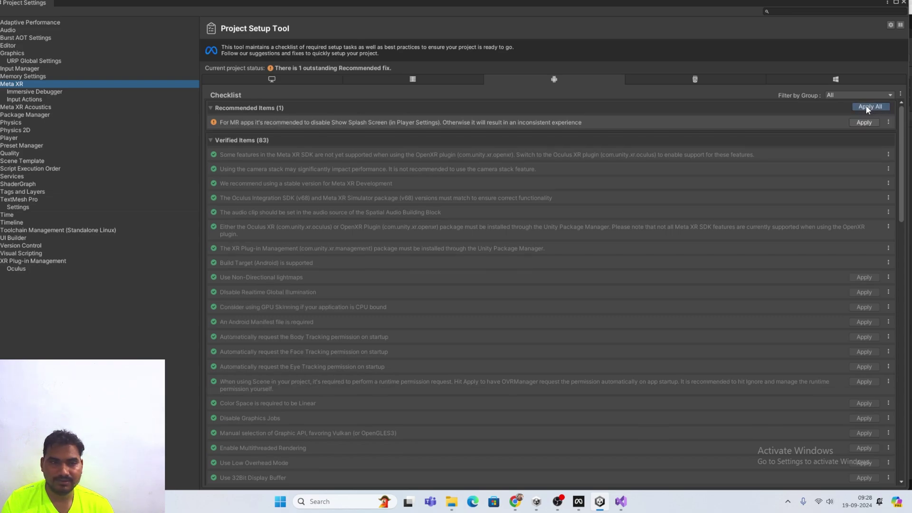
# - Build the Android APK as 'Meta XR Test' in the MetaMR2 folder and let it compile
pyautogui.click(904, 4)
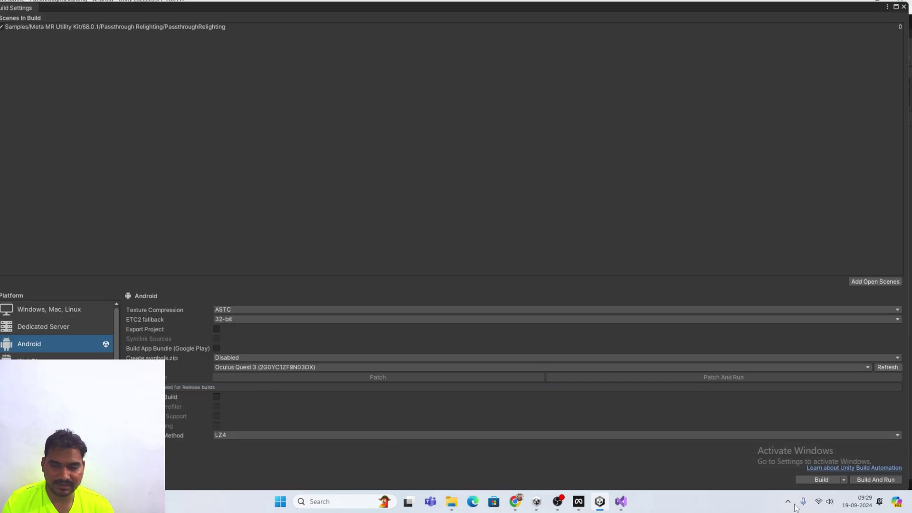
pyautogui.click(813, 479)
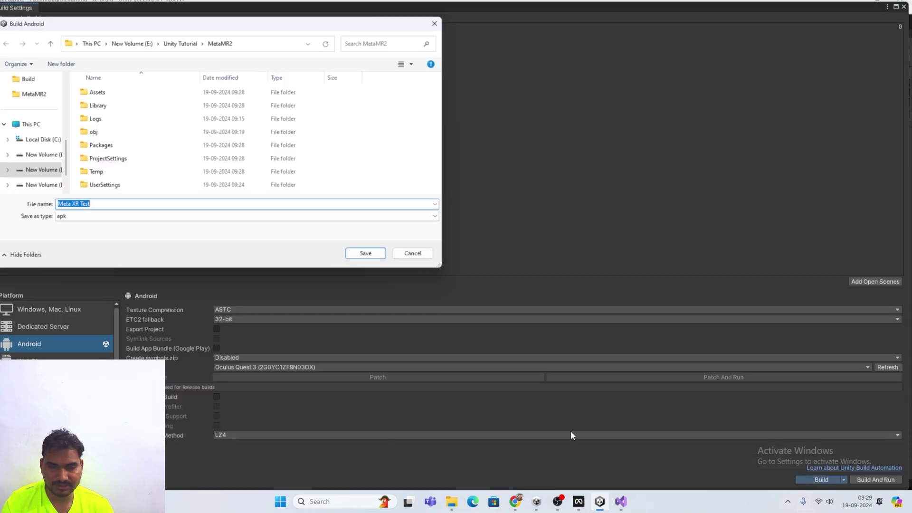
pyautogui.click(369, 255)
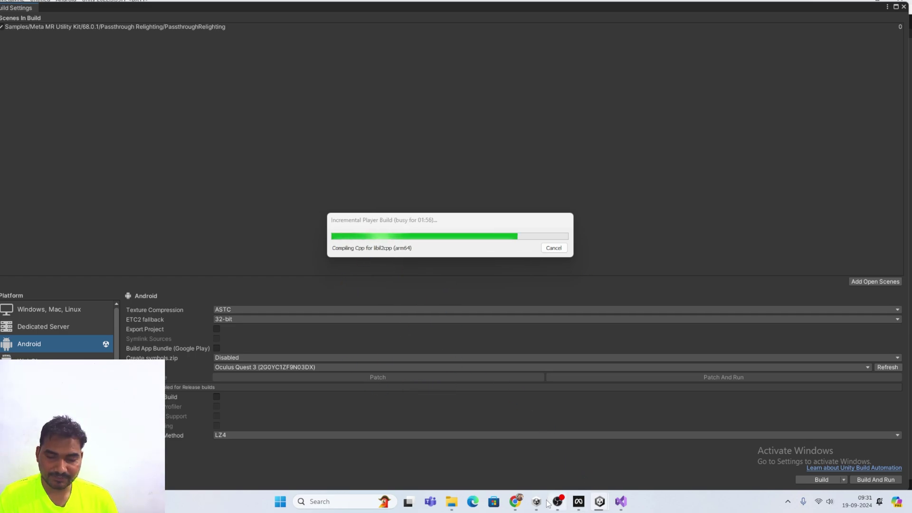
pyautogui.moveTo(559, 504)
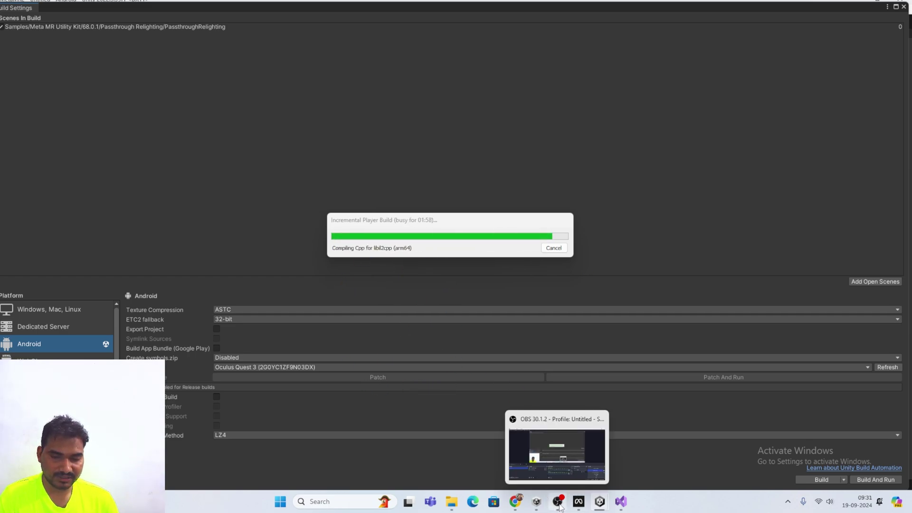